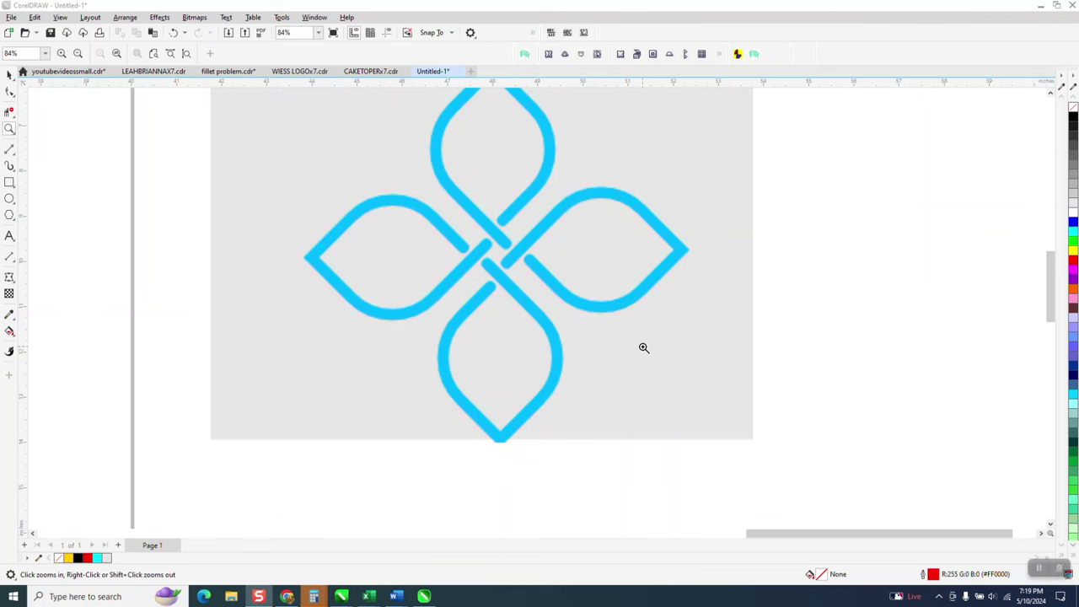
# Draw a 10.492-inch square on the blank page.
pyautogui.moveTo(480, 177); pyautogui.dragTo(646, 364)
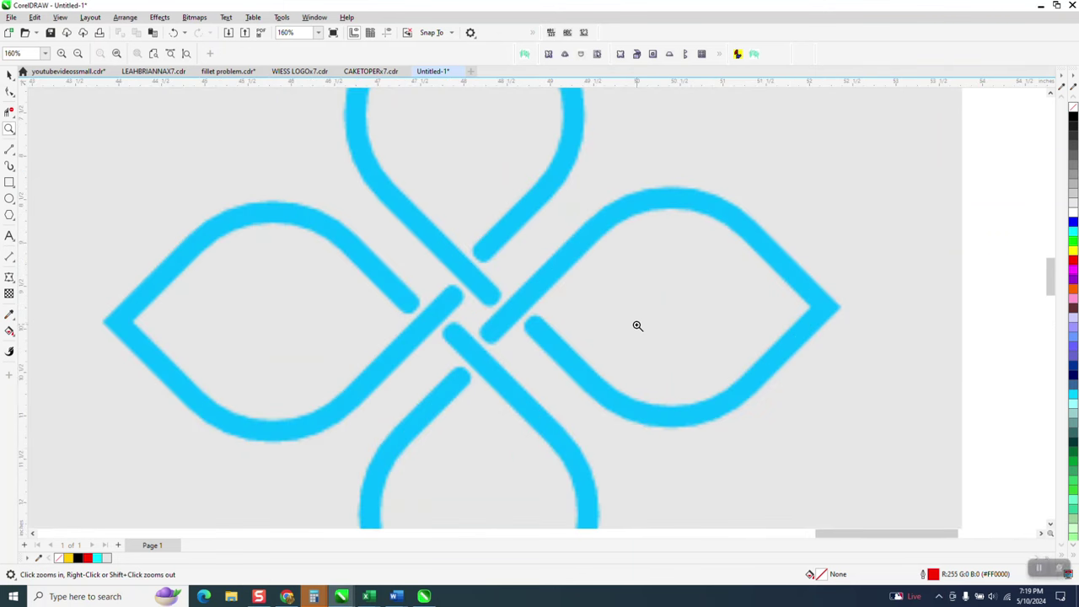
pyautogui.scroll(-2, 641, 312)
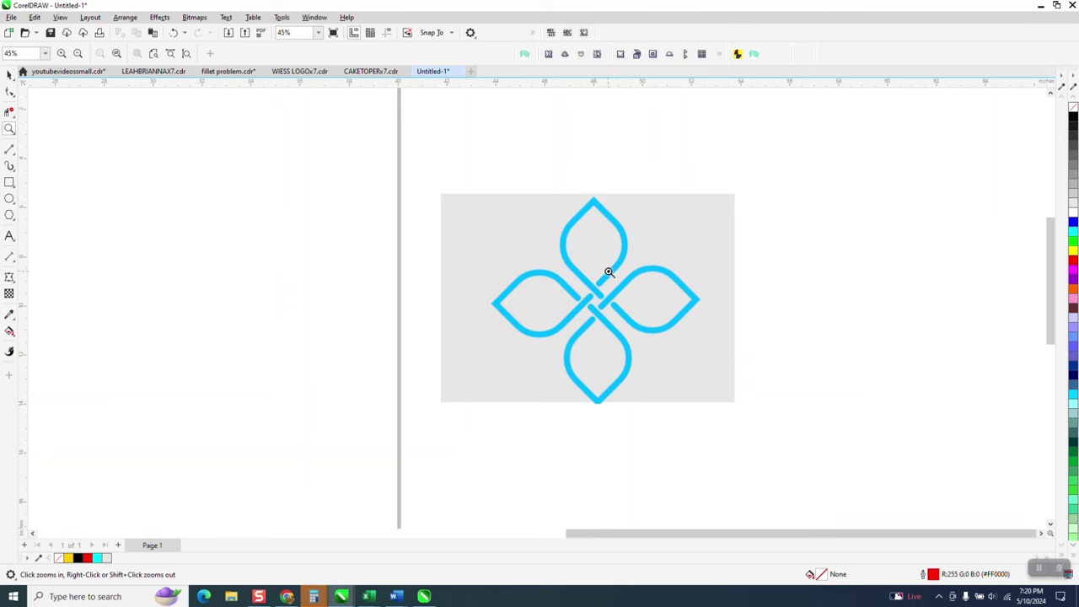
pyautogui.scroll(-3, 609, 273)
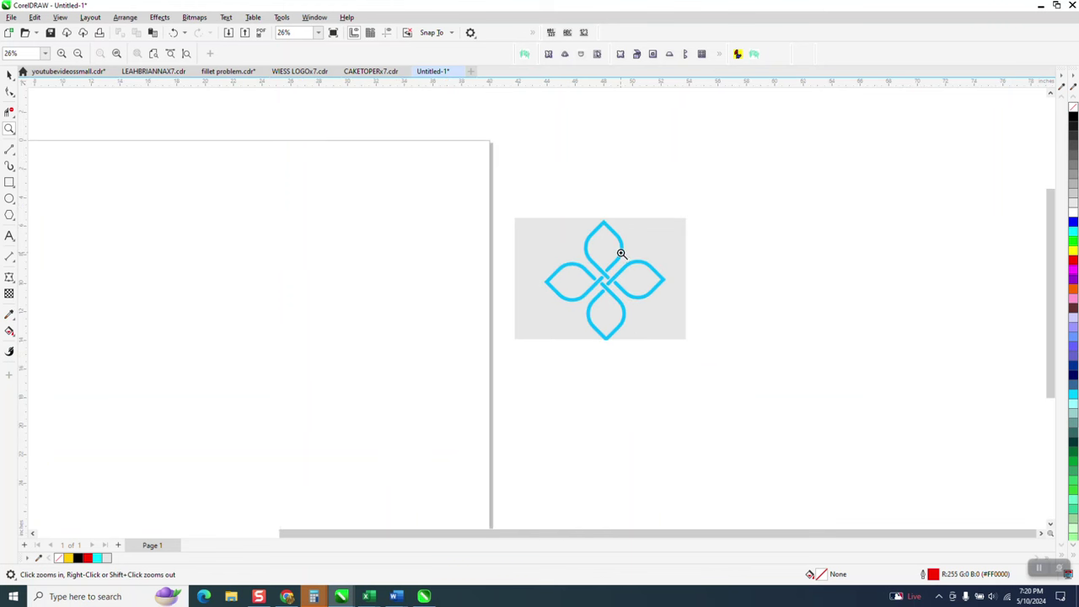
pyautogui.click(9, 183)
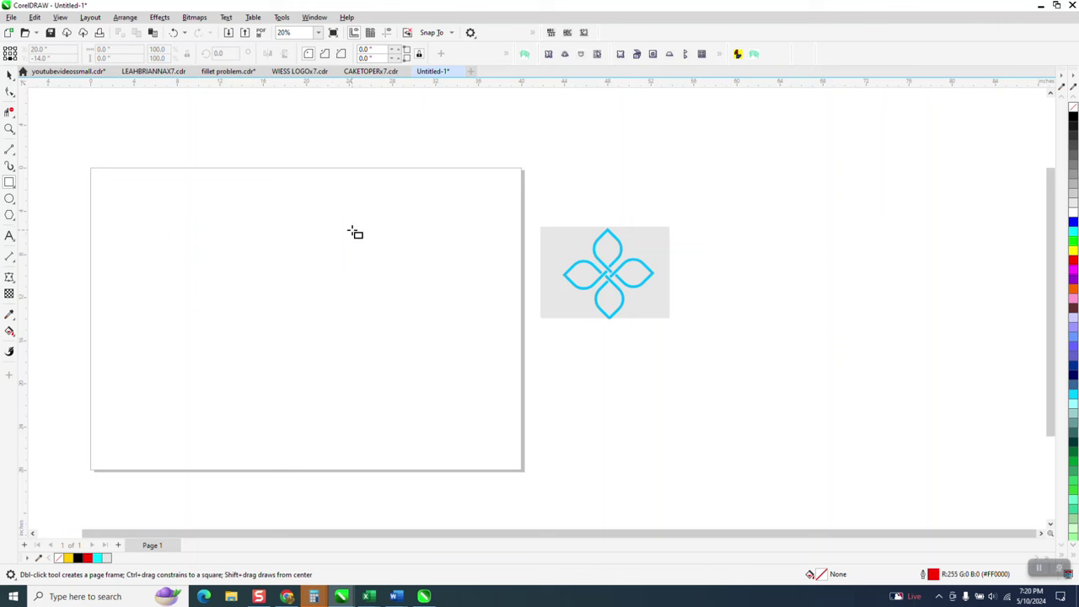
pyautogui.moveTo(357, 228); pyautogui.dragTo(243, 346)
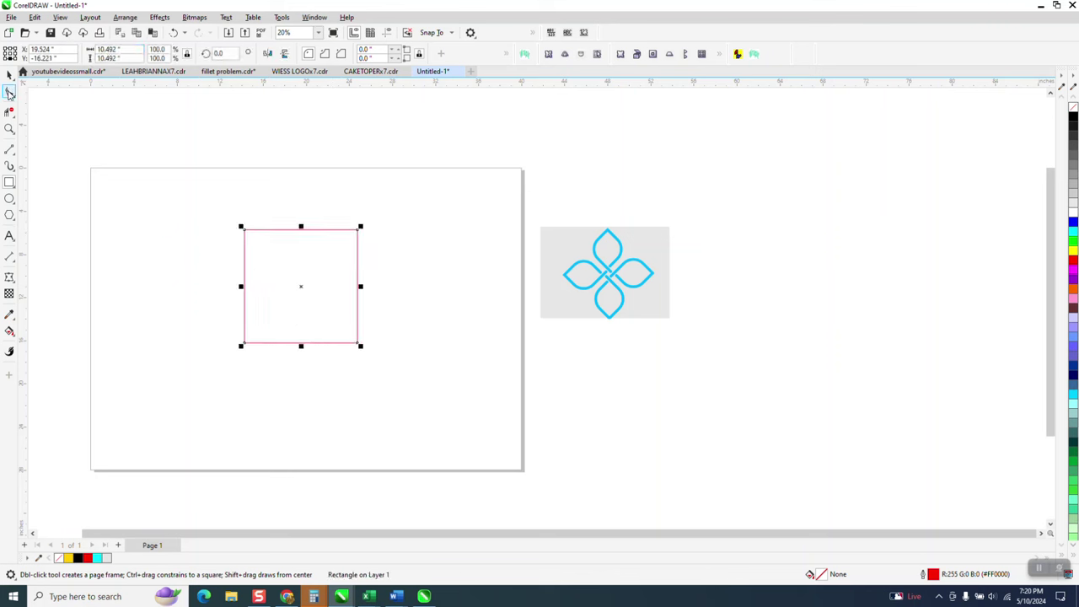
# Round the square's top-left and bottom-right corners into a leaf-shaped petal.
pyautogui.click(9, 93)
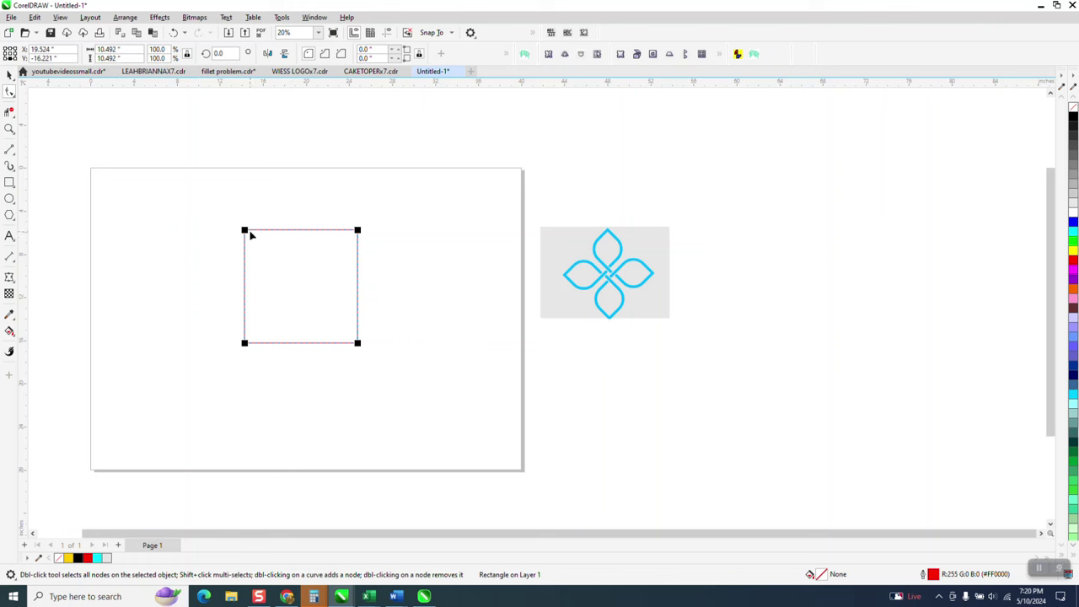
pyautogui.moveTo(245, 232); pyautogui.dragTo(359, 255)
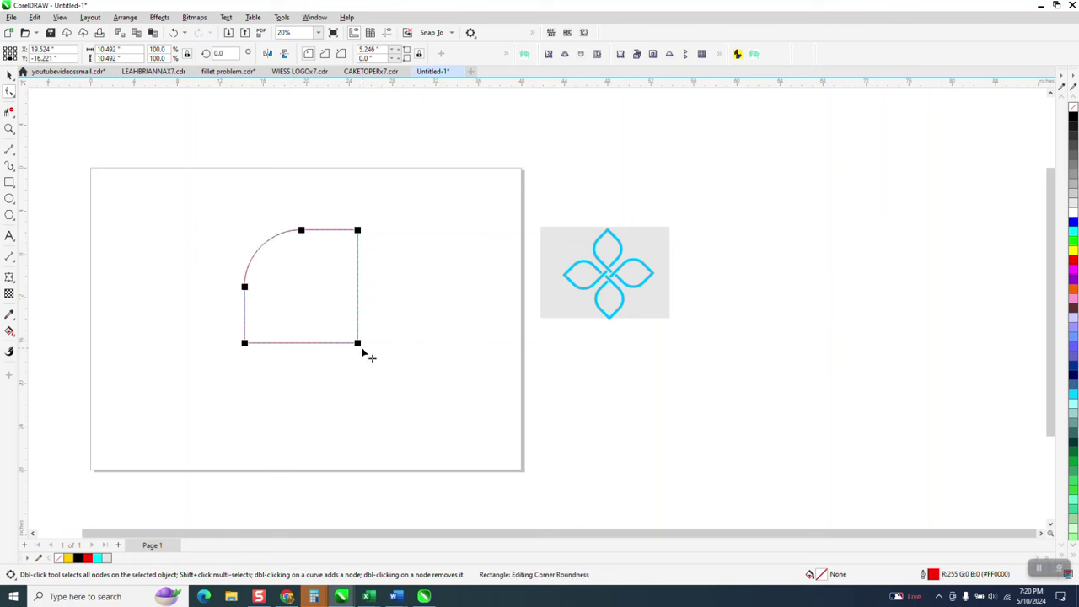
pyautogui.moveTo(357, 344); pyautogui.dragTo(400, 255)
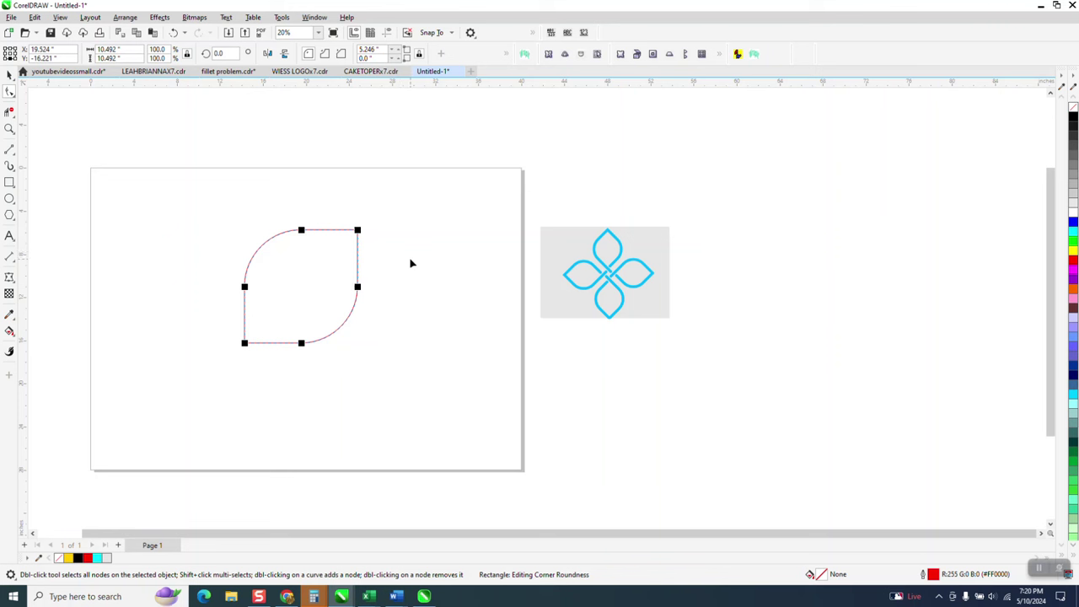
pyautogui.click(9, 74)
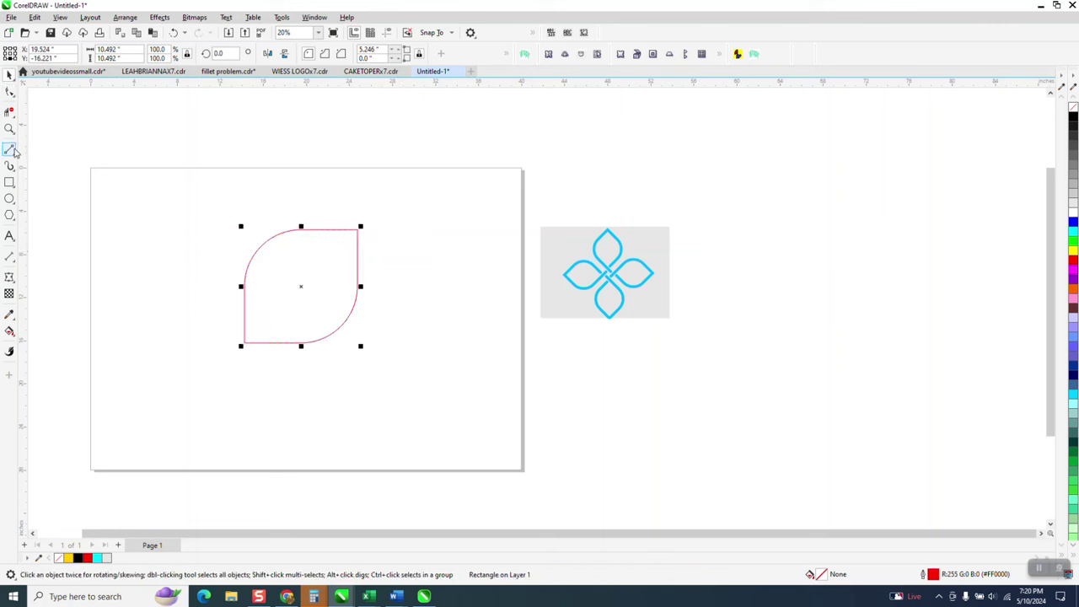
pyautogui.click(125, 17)
# Convert the petal to curves and break it apart at the bottom-left node.
pyautogui.click(162, 306)
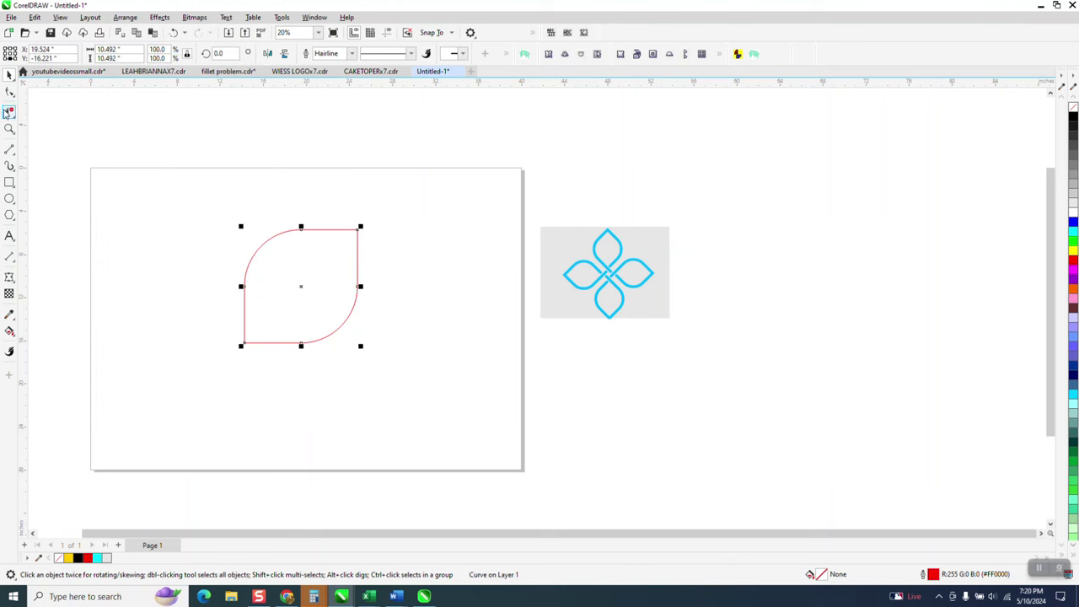
pyautogui.click(9, 129)
pyautogui.moveTo(225, 301); pyautogui.dragTo(447, 404)
pyautogui.click(9, 91)
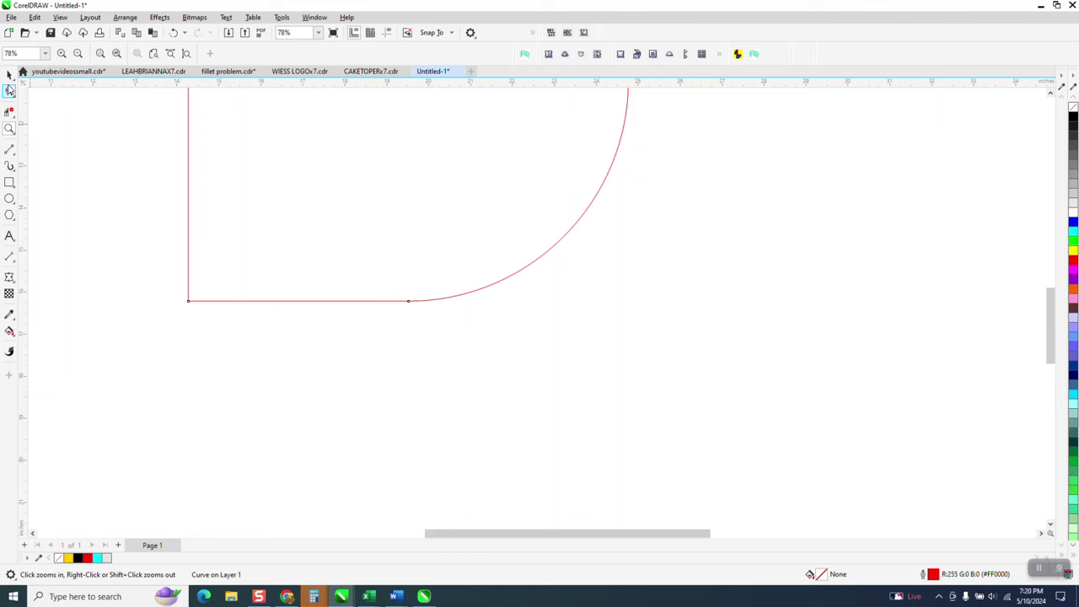
pyautogui.rightClick(191, 307)
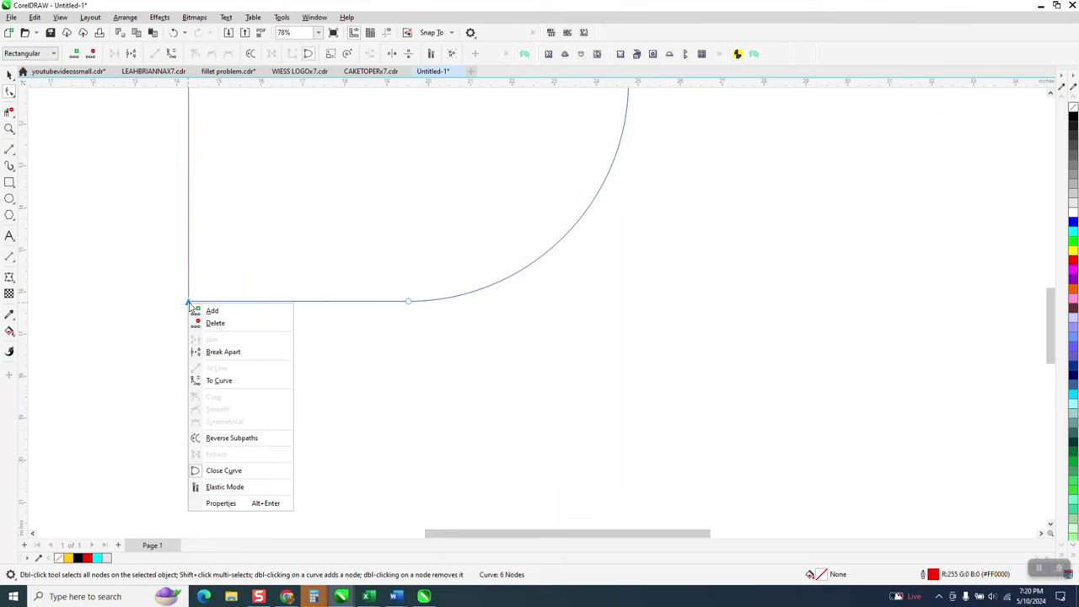
pyautogui.click(249, 353)
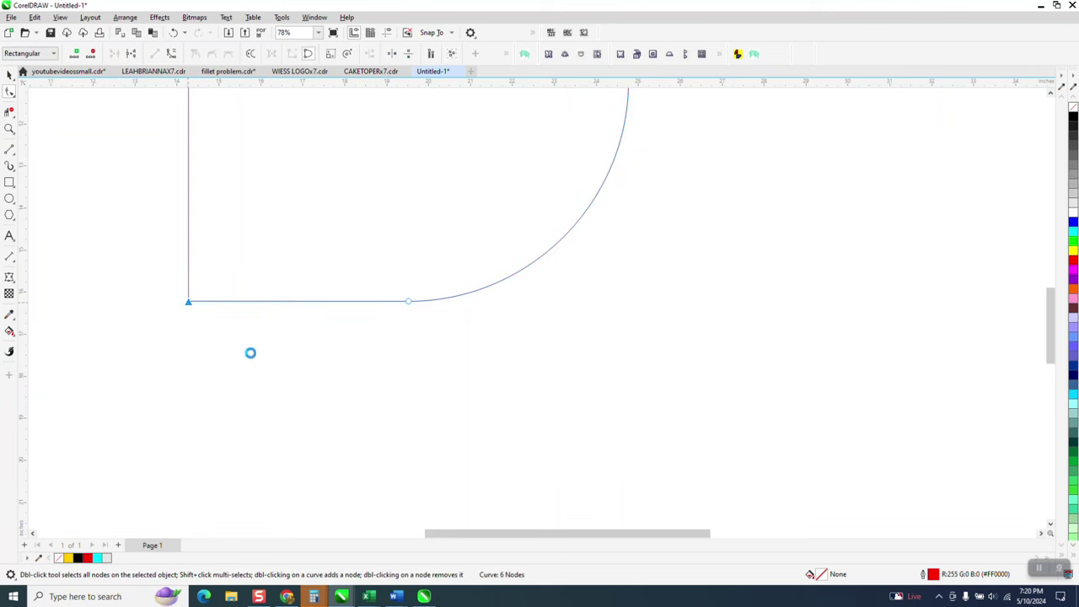
# Trim away the bottom-edge piece beside the corner using a temporary vertical cutting line.
pyautogui.click(10, 149)
pyautogui.moveTo(269, 251); pyautogui.dragTo(269, 344)
pyautogui.click(9, 113)
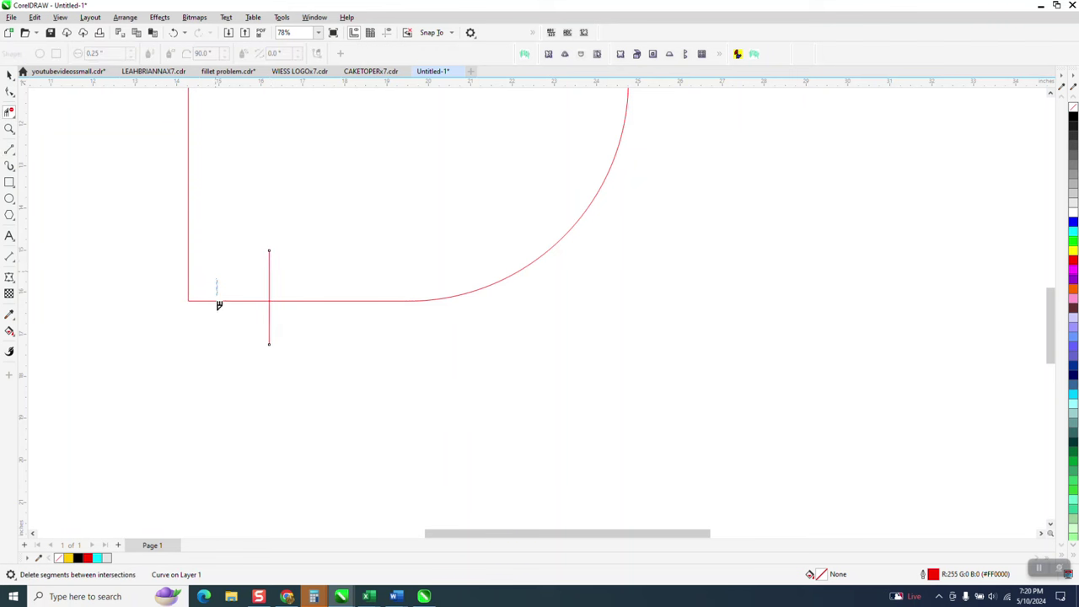
pyautogui.click(218, 302)
pyautogui.click(9, 74)
pyautogui.press('Delete')
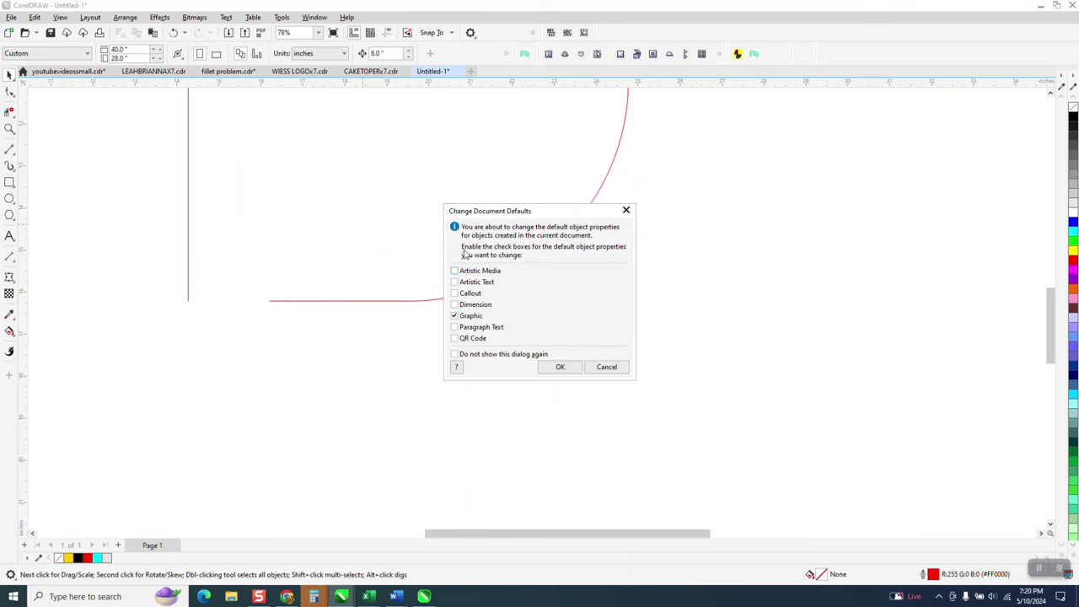
# Give the open petal curve a 1-inch outline width with round line caps.
pyautogui.click(622, 367)
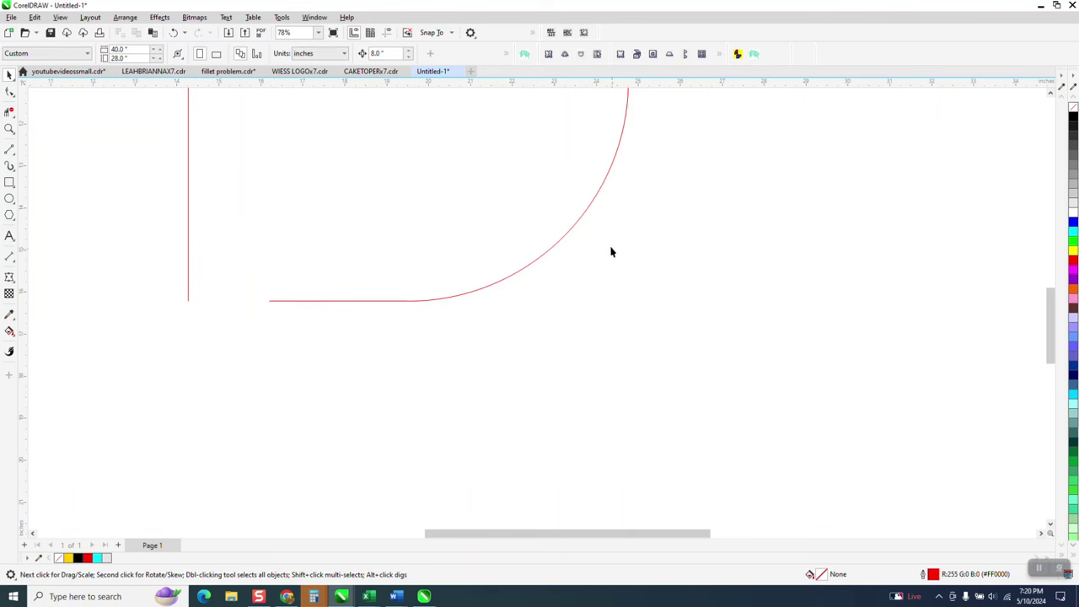
pyautogui.click(592, 202)
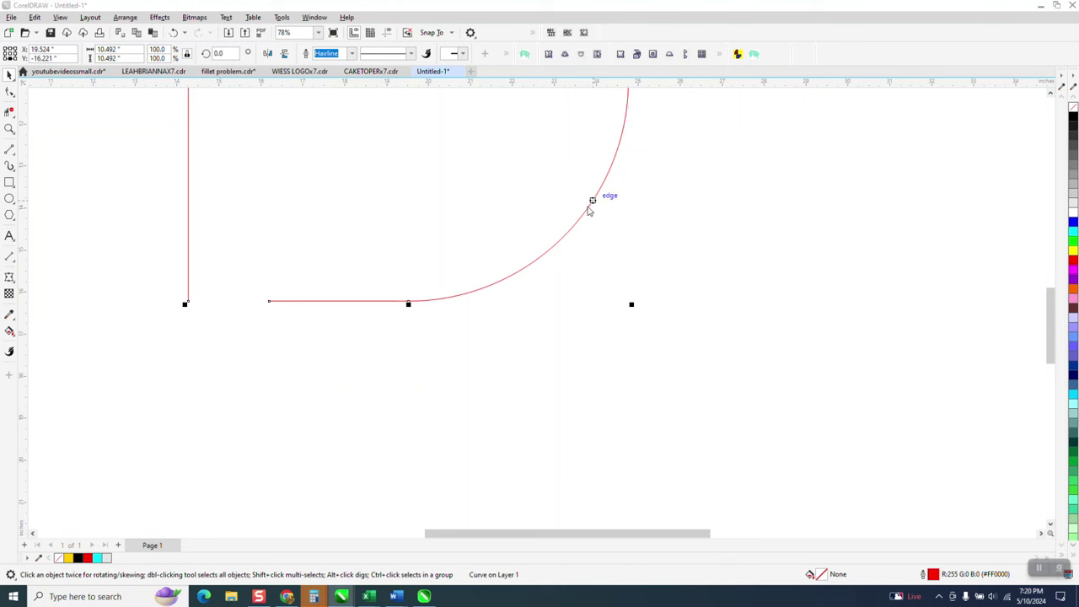
pyautogui.press('F12')
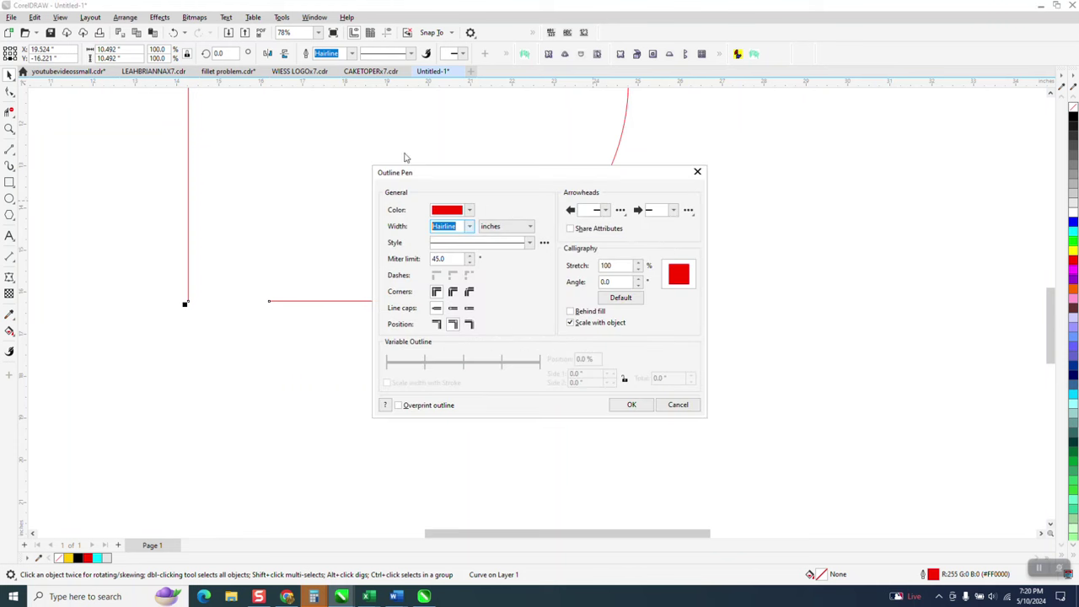
pyautogui.write('1')
pyautogui.press('Return')
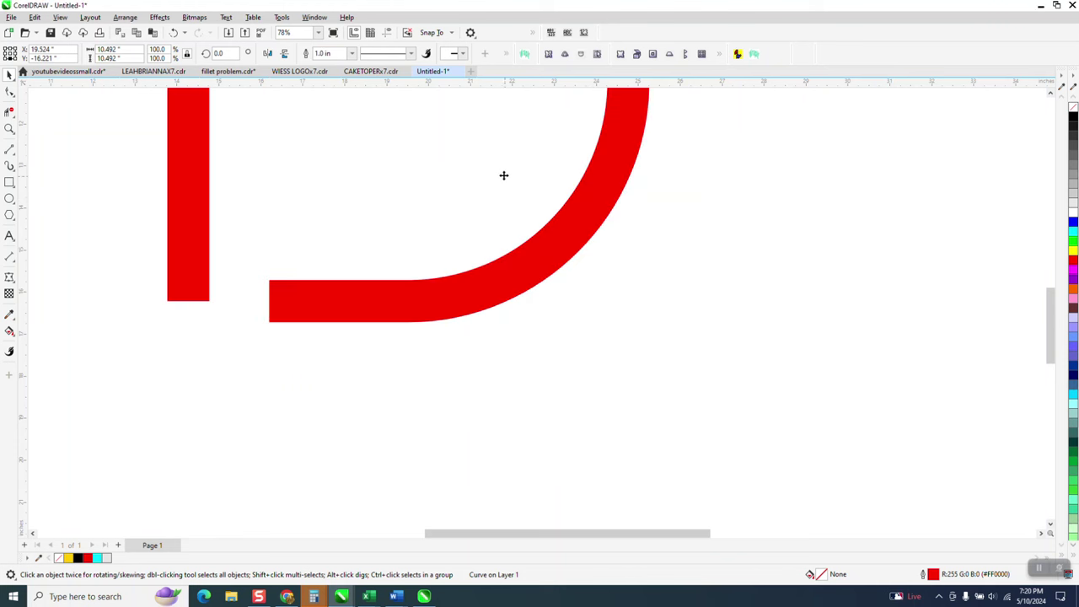
pyautogui.press('F12')
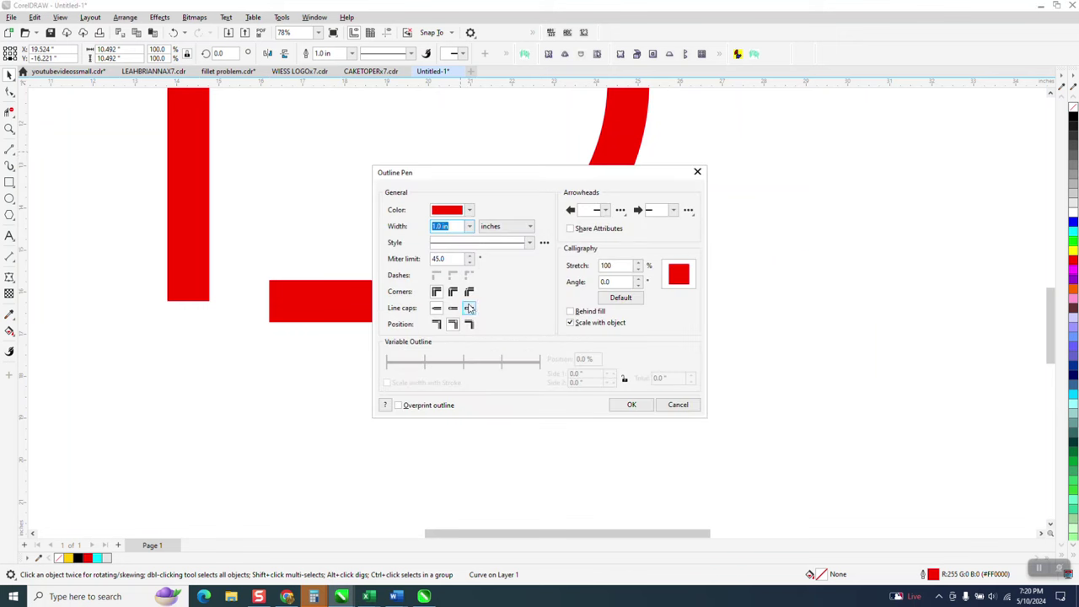
pyautogui.click(453, 309)
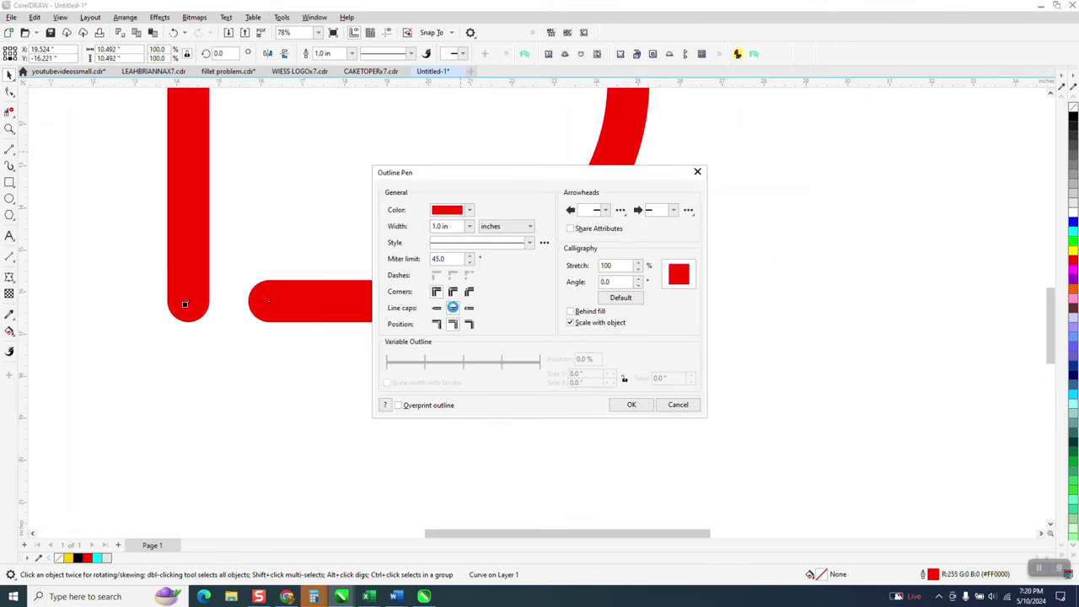
pyautogui.click(633, 405)
pyautogui.scroll(-3, 431, 284)
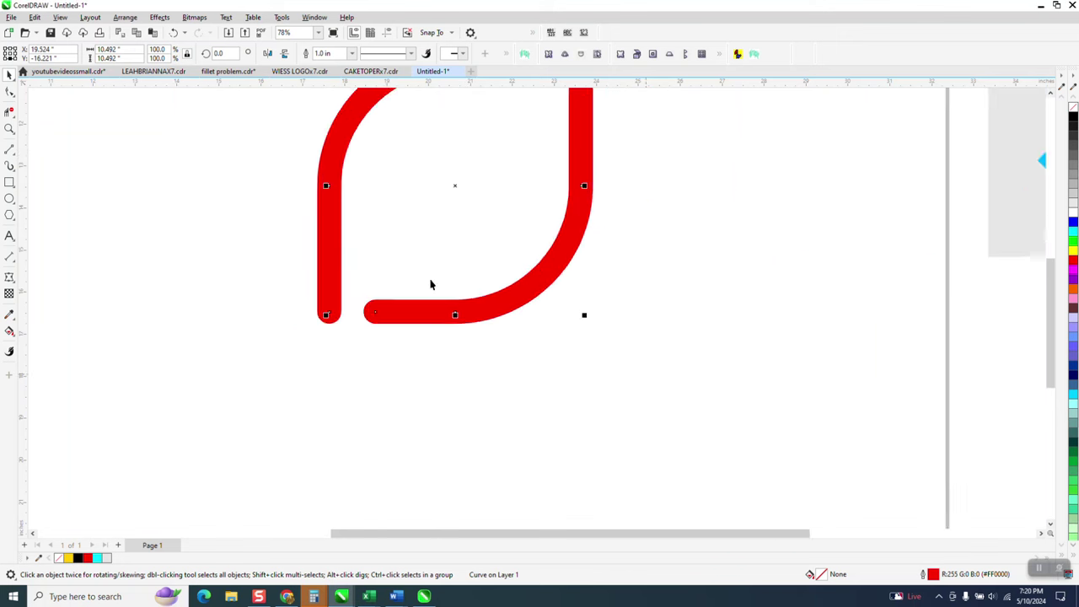
pyautogui.rightClick(430, 285)
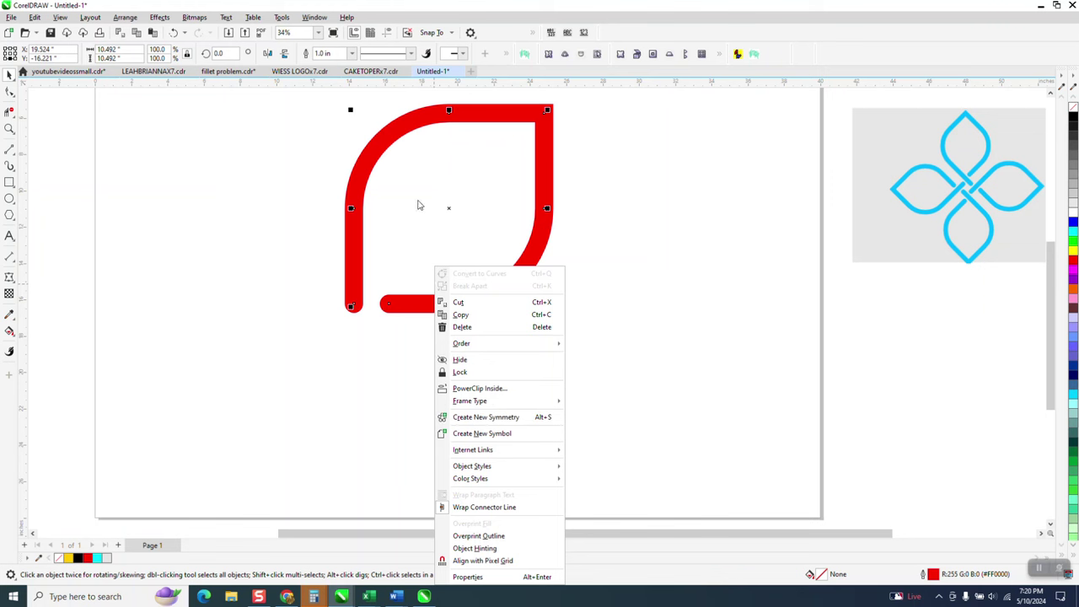
# Drag the left stroke's end node straight down so its rounded tip reaches below the bottom stroke.
pyautogui.click(9, 128)
pyautogui.moveTo(260, 234); pyautogui.dragTo(682, 446)
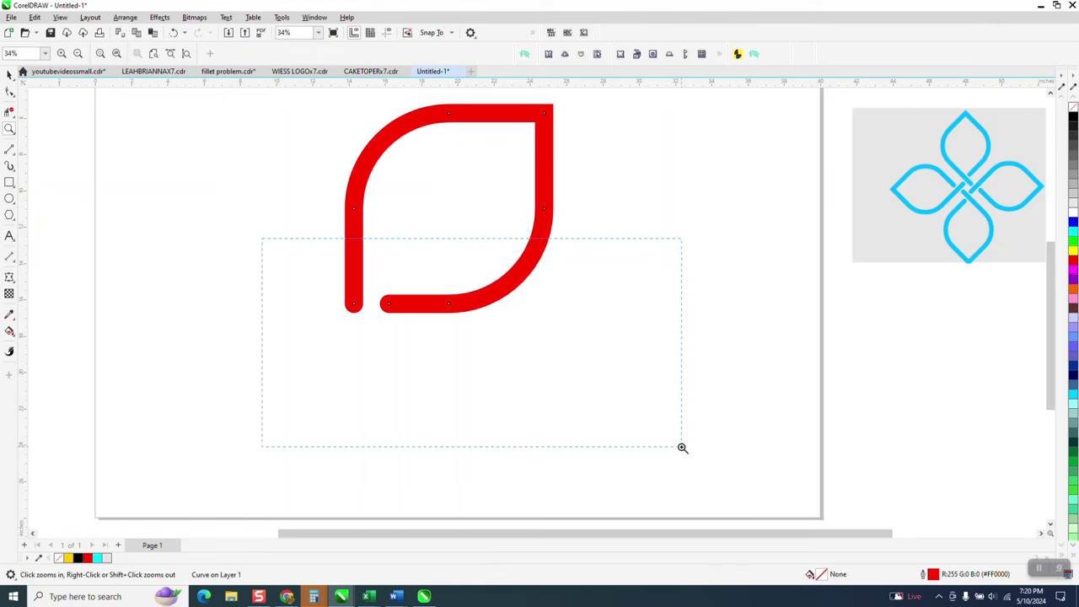
pyautogui.click(9, 93)
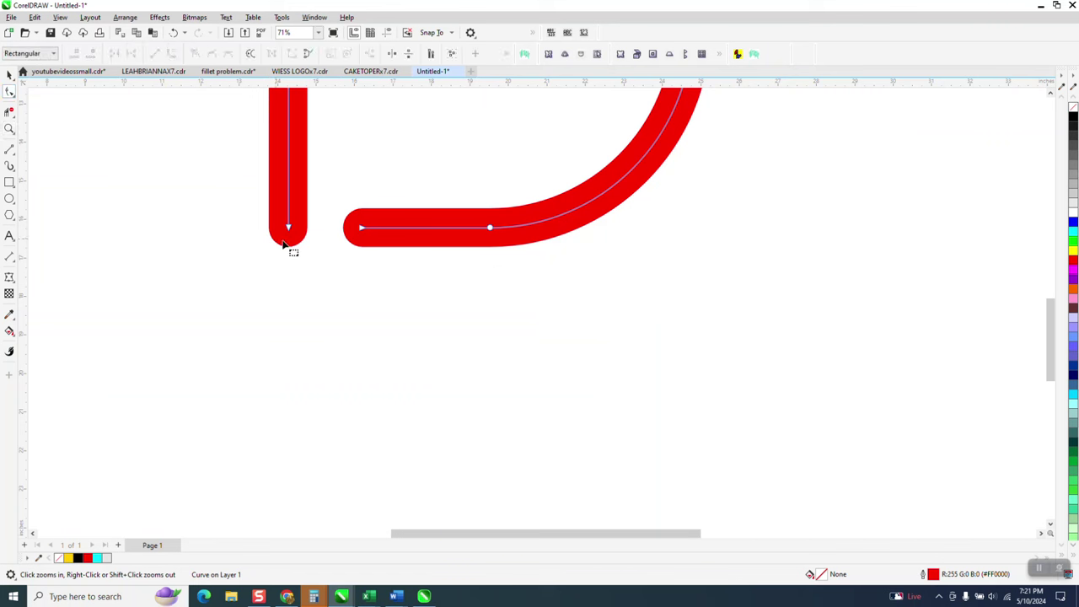
pyautogui.moveTo(288, 227); pyautogui.dragTo(289, 304)
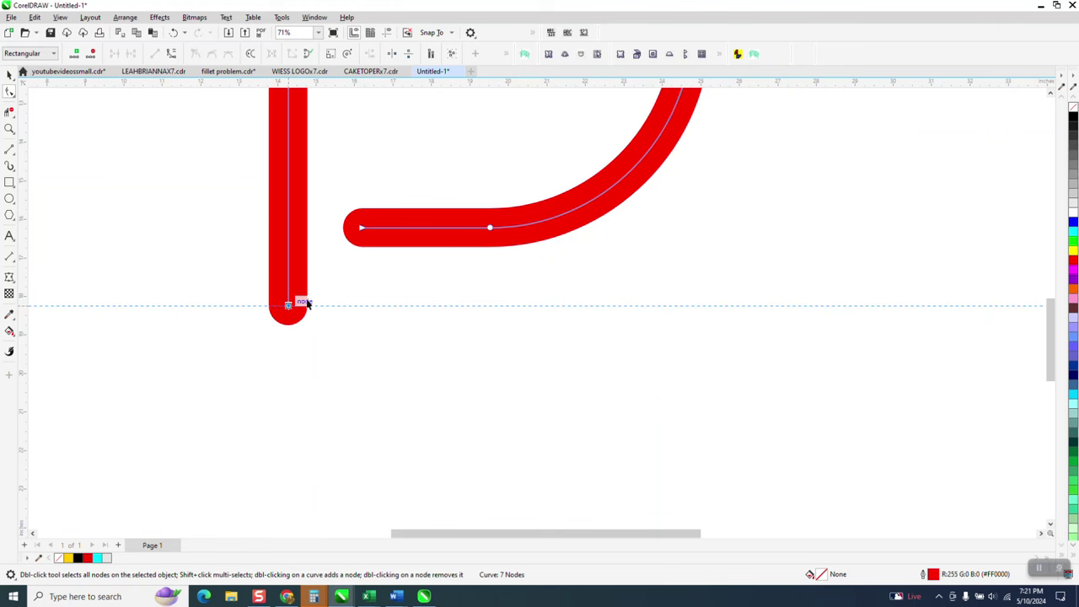
pyautogui.press('space')
pyautogui.scroll(-1, 359, 282)
pyautogui.press('Tab')
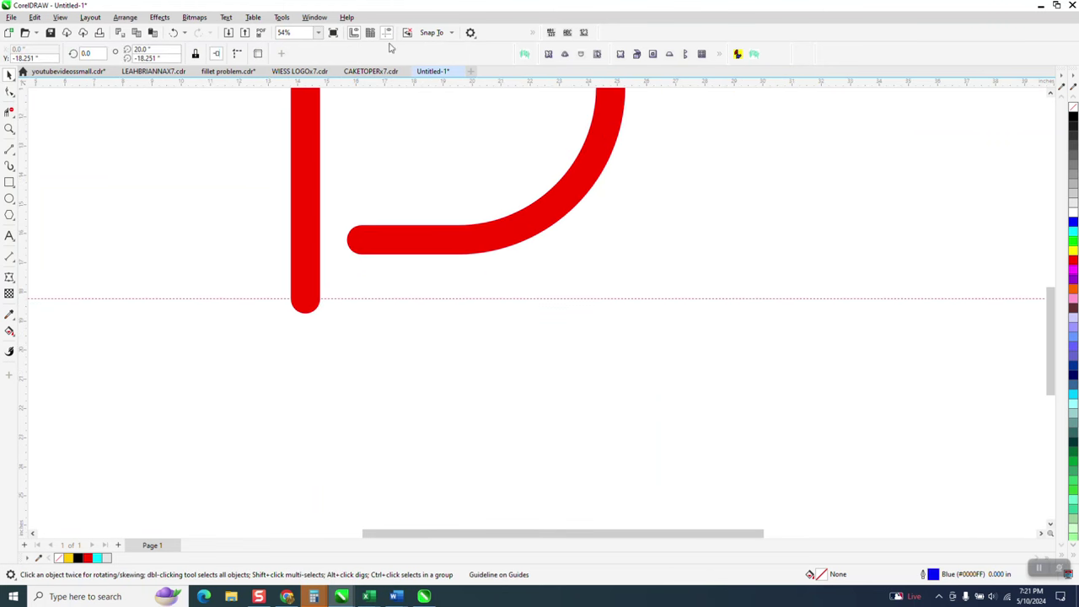
pyautogui.scroll(-1, 397, 211)
pyautogui.scroll(-1, 350, 205)
# Duplicate the red leaf rotated 90°, 180° and 270° to form four petals.
pyautogui.click(350, 203)
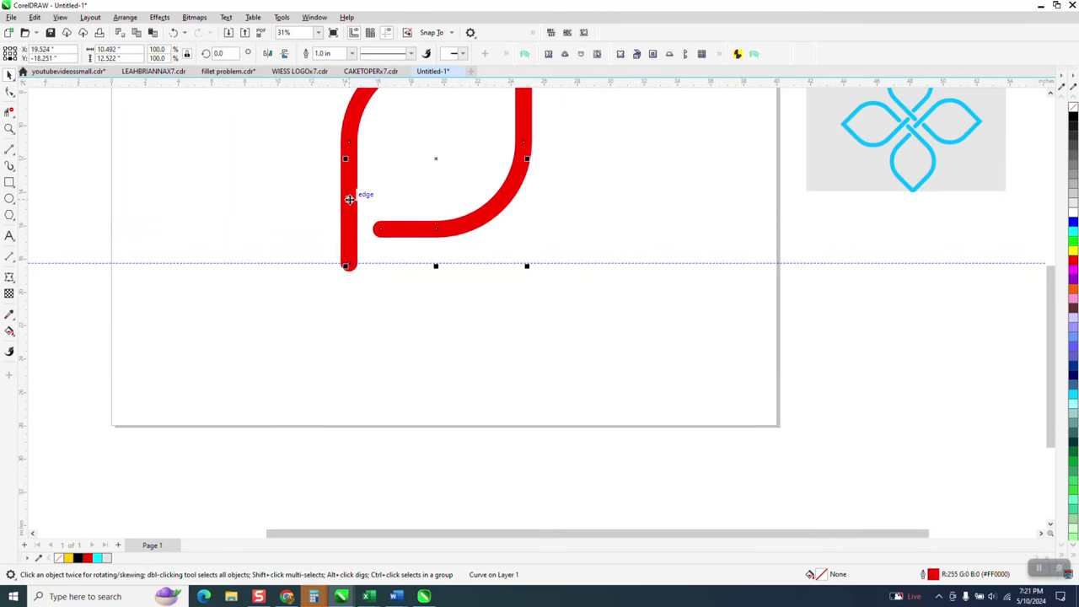
pyautogui.click(435, 160)
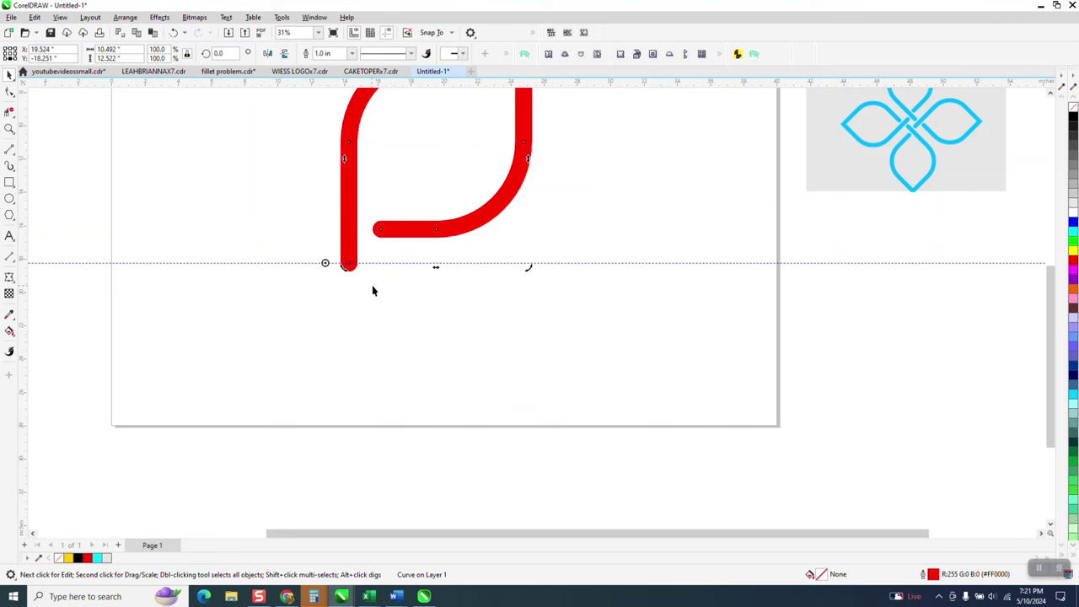
pyautogui.scroll(-2, 372, 285)
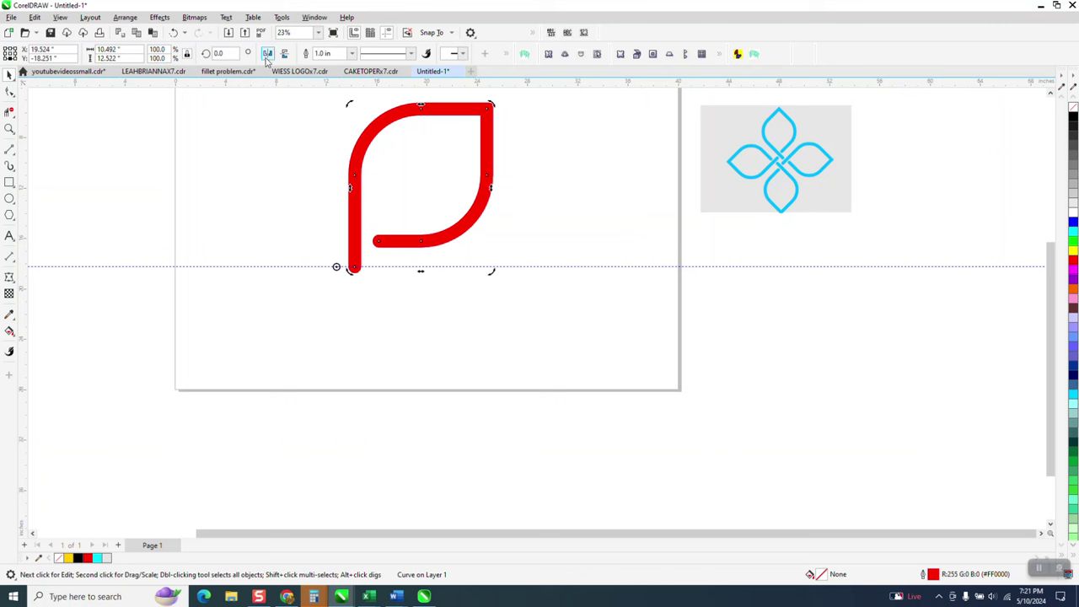
pyautogui.click(219, 53)
pyautogui.write('90')
pyautogui.press('Return')
pyautogui.hotkey('ctrl', 'r')
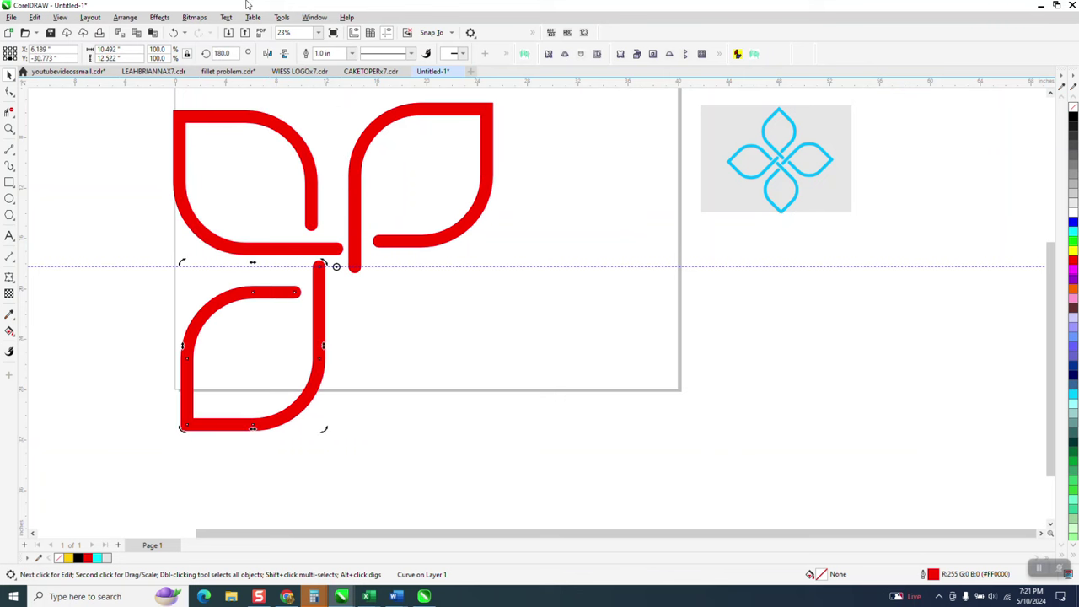
pyautogui.hotkey('ctrl', 'r')
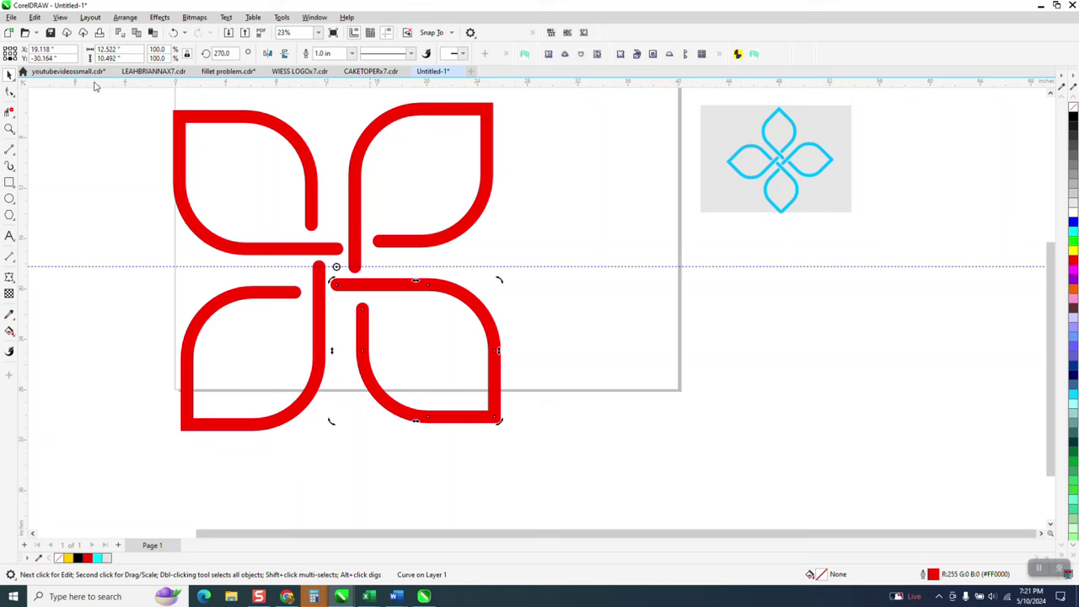
pyautogui.click(173, 33)
# Undo the remaining rotated copies and zoom in on the leaf's inner ends.
pyautogui.click(173, 33)
pyautogui.click(173, 33)
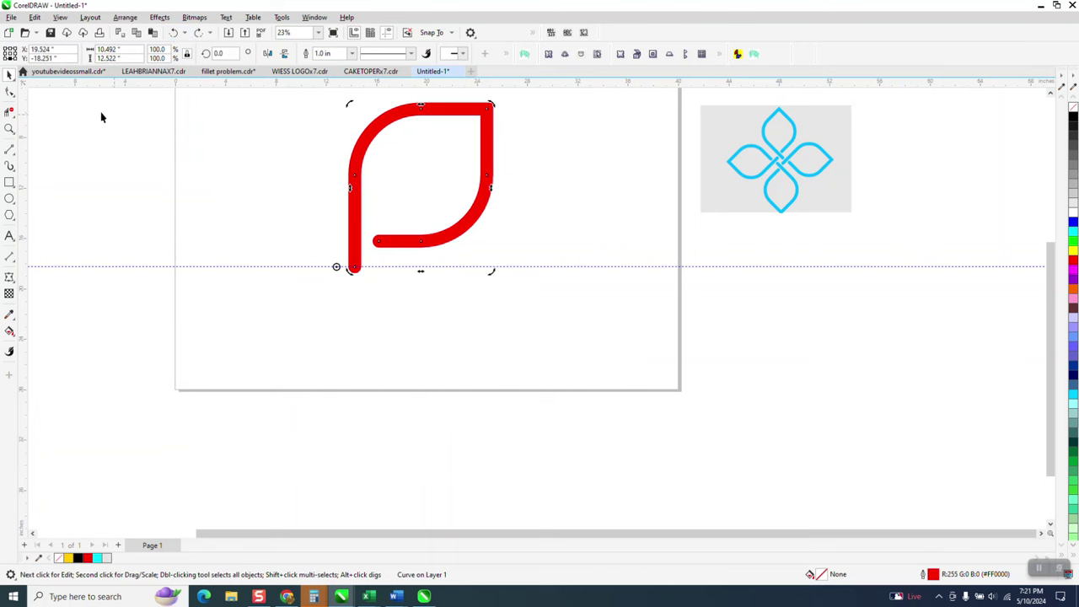
pyautogui.click(9, 91)
pyautogui.click(9, 128)
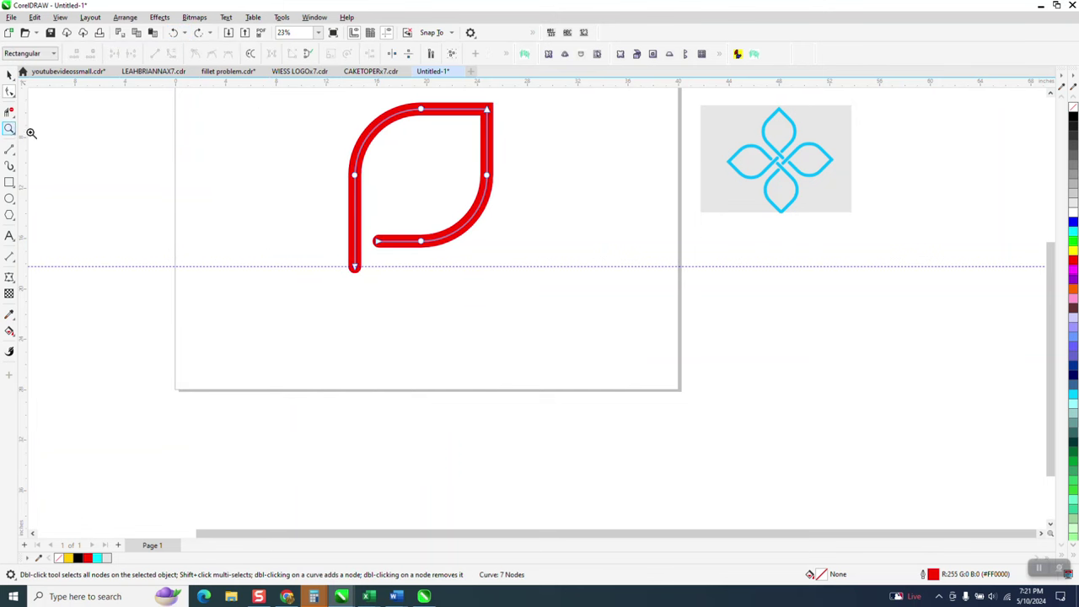
pyautogui.moveTo(257, 195); pyautogui.dragTo(521, 355)
pyautogui.click(9, 91)
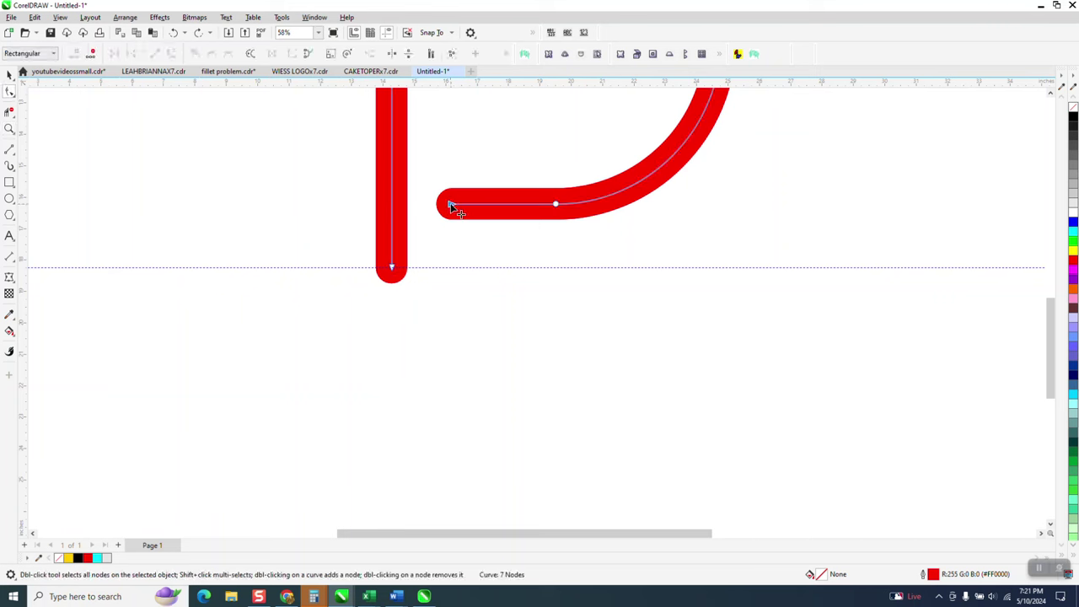
# Drag the horizontal stroke's inner end node so its rounded end reaches near the left stroke.
pyautogui.moveTo(450, 206); pyautogui.dragTo(431, 205)
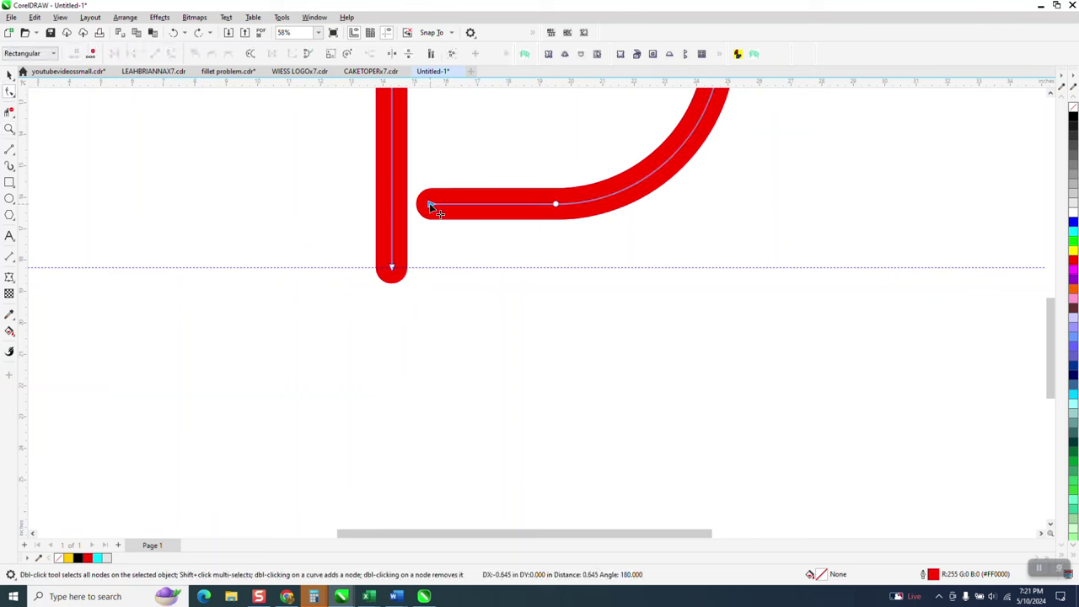
pyautogui.moveTo(393, 270); pyautogui.dragTo(392, 256)
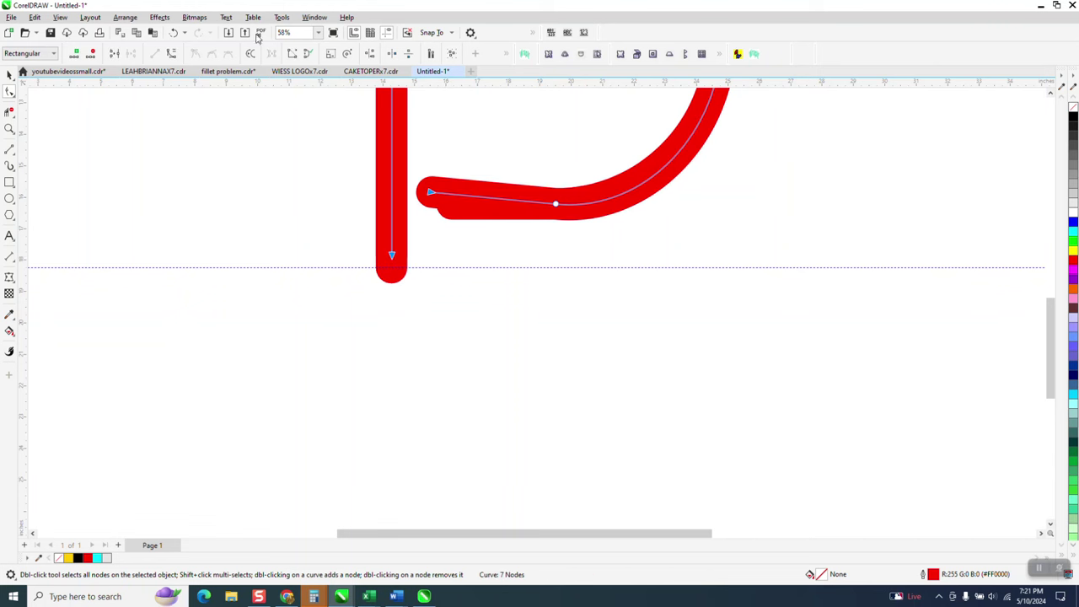
pyautogui.click(173, 32)
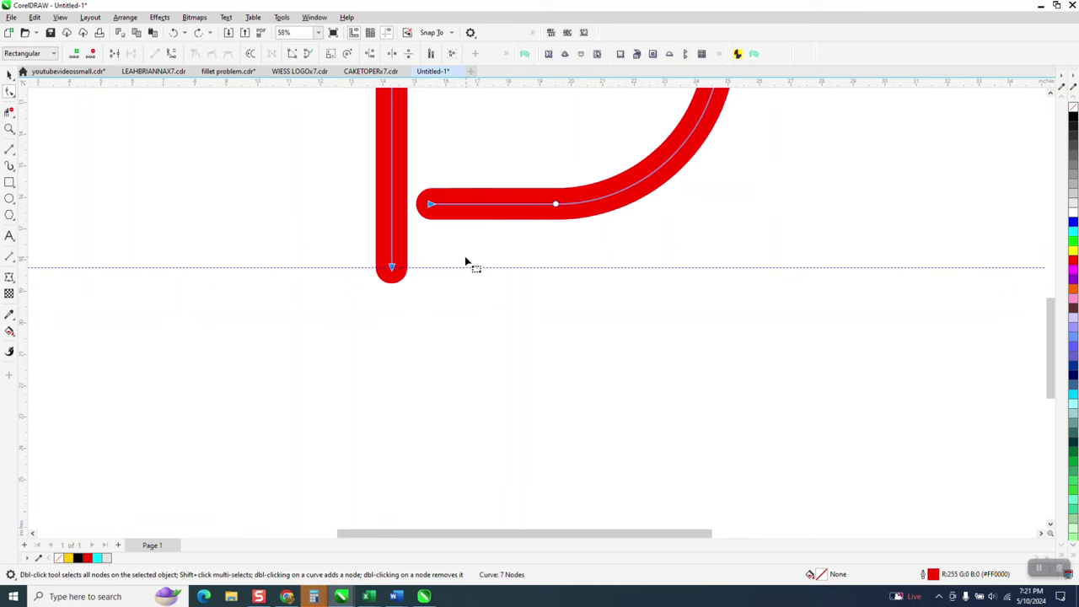
pyautogui.scroll(-3, 445, 294)
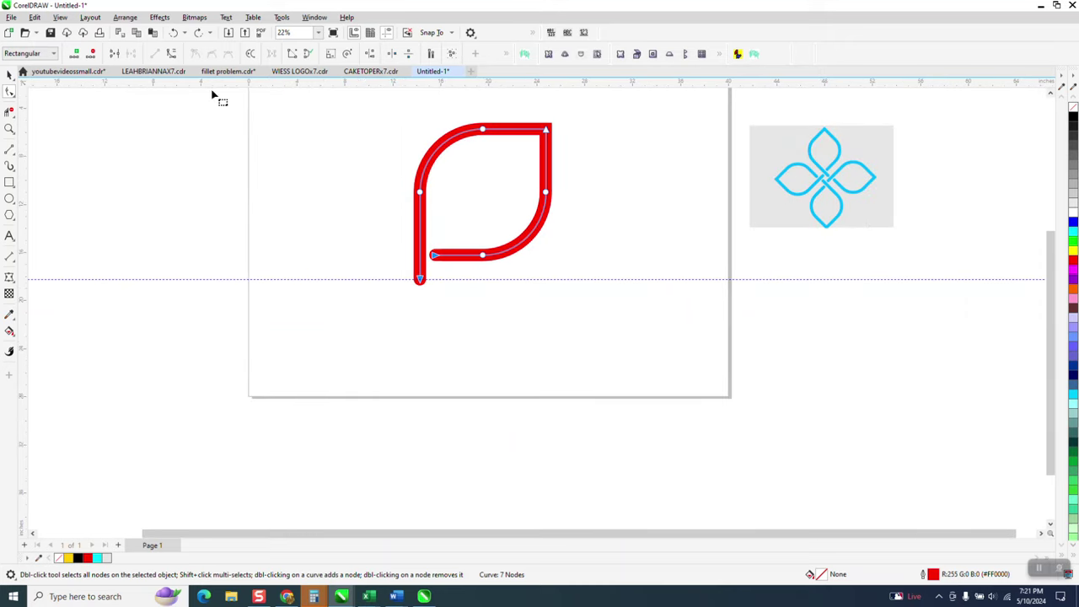
pyautogui.press('Delete')
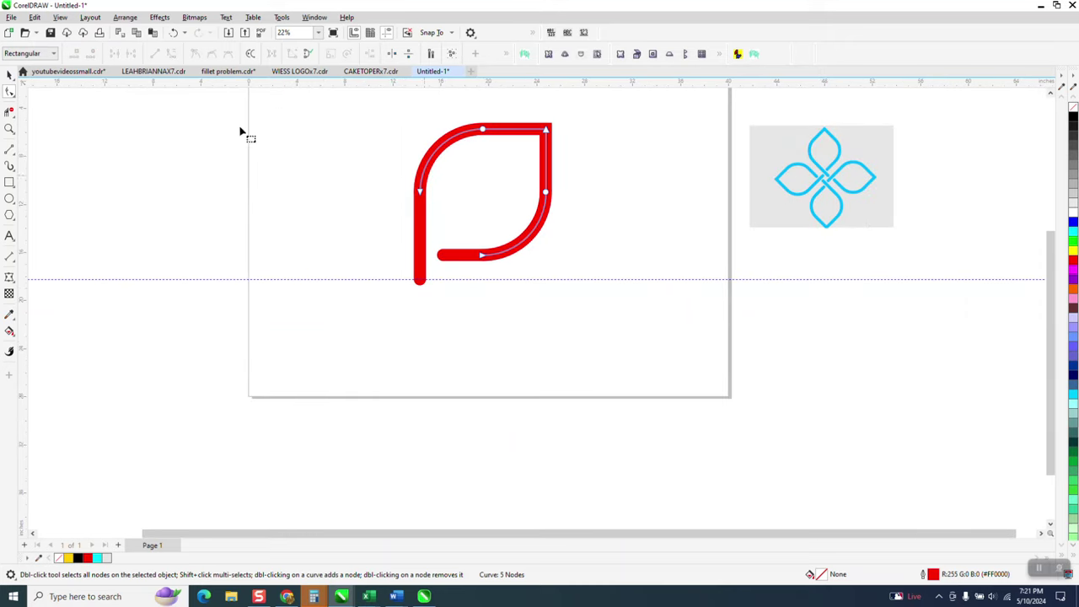
pyautogui.click(9, 75)
pyautogui.click(306, 126)
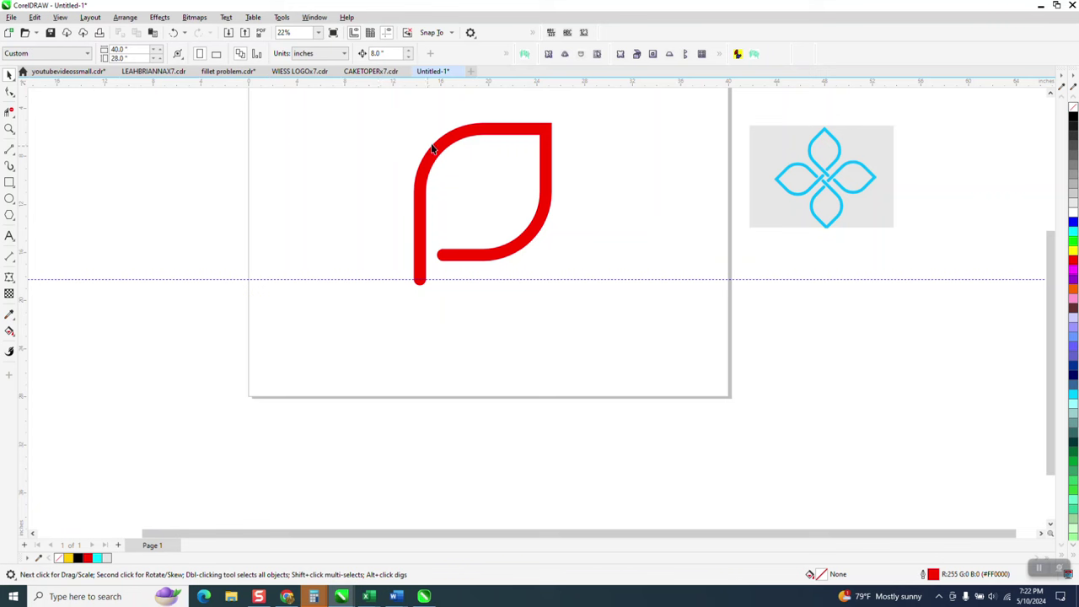
pyautogui.click(417, 245)
pyautogui.click(9, 92)
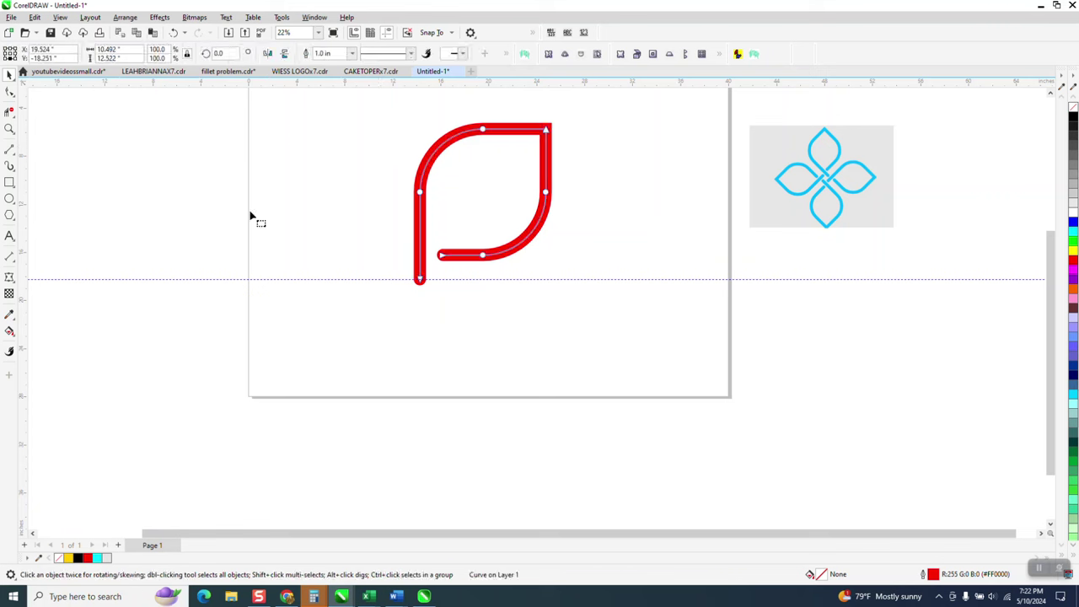
pyautogui.click(441, 255)
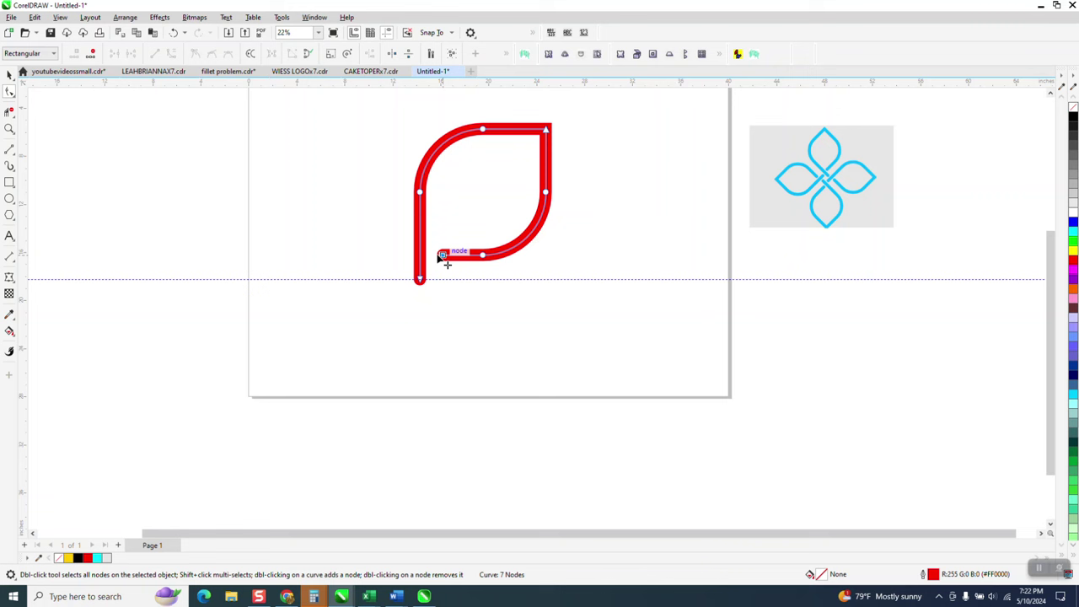
pyautogui.moveTo(439, 256); pyautogui.dragTo(426, 282)
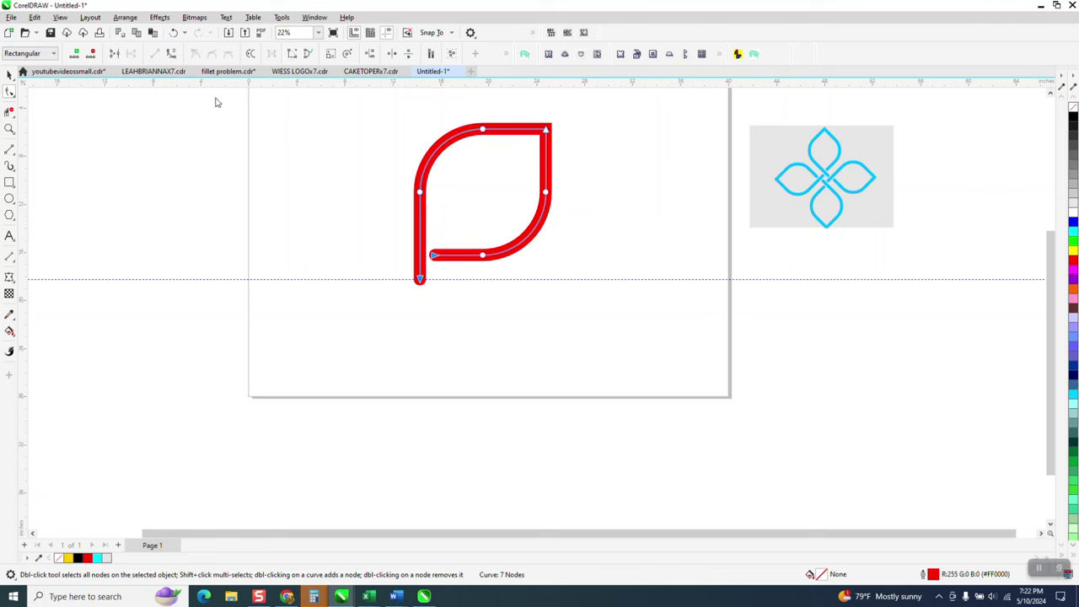
# Nudge the leaf's bottom end node up slightly, discarding an accidental copy.
pyautogui.moveTo(421, 281); pyautogui.dragTo(420, 275)
pyautogui.click(11, 74)
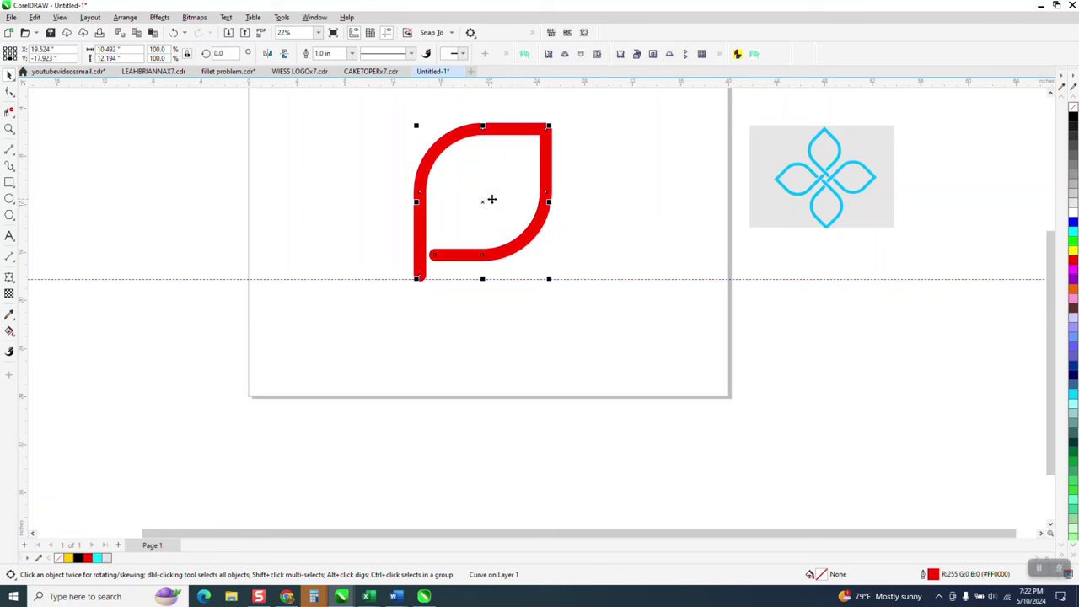
pyautogui.moveTo(482, 200); pyautogui.dragTo(412, 268)
pyautogui.rightClick(411, 268)
pyautogui.click(174, 32)
# Duplicate the leaf rotated 45° around its lower-left corner.
pyautogui.click(482, 202)
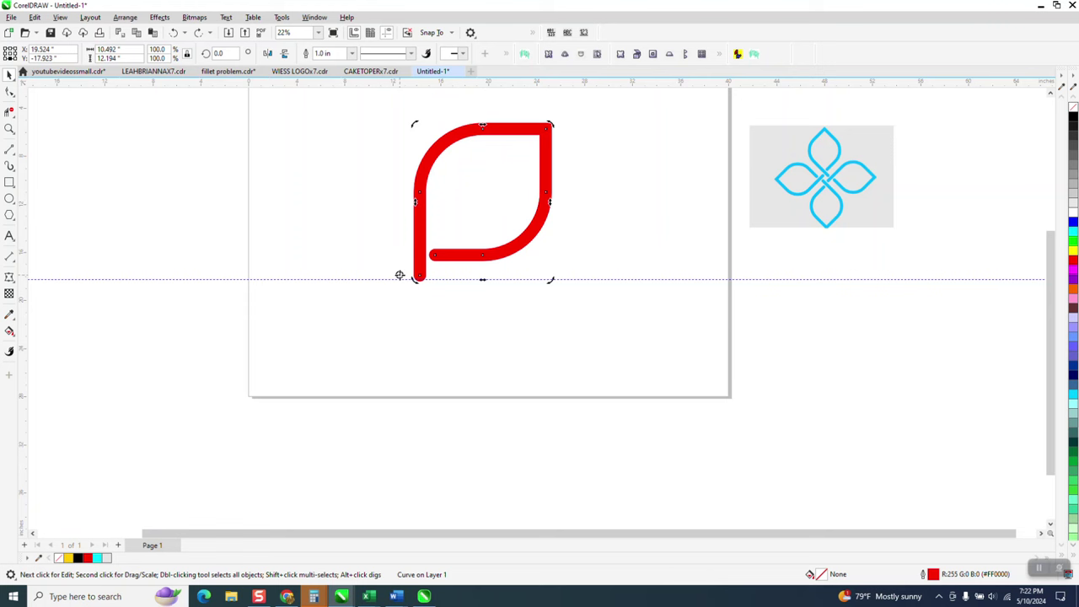
pyautogui.scroll(-1, 400, 275)
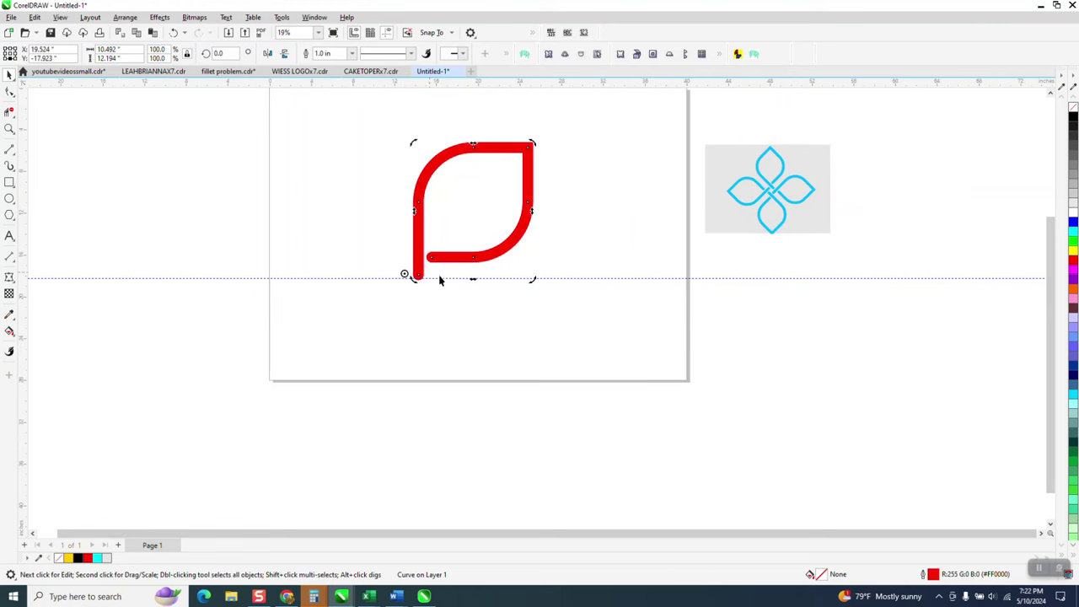
pyautogui.click(219, 53)
pyautogui.press('Return')
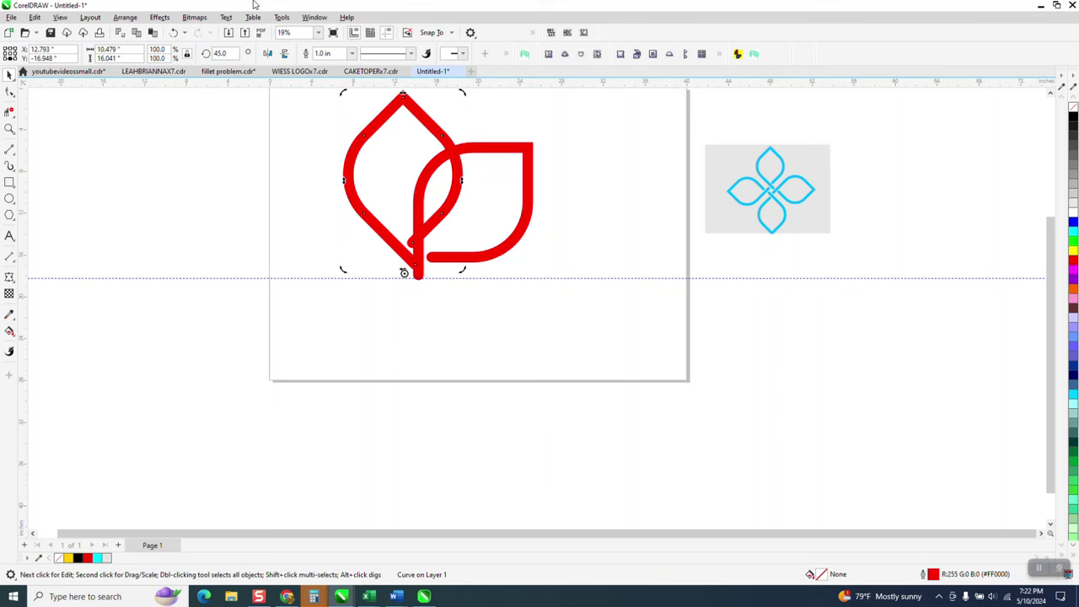
# Change the copy's rotation to 90° and delete the extra leaf copies.
pyautogui.click(221, 53)
pyautogui.write('90')
pyautogui.press('Return')
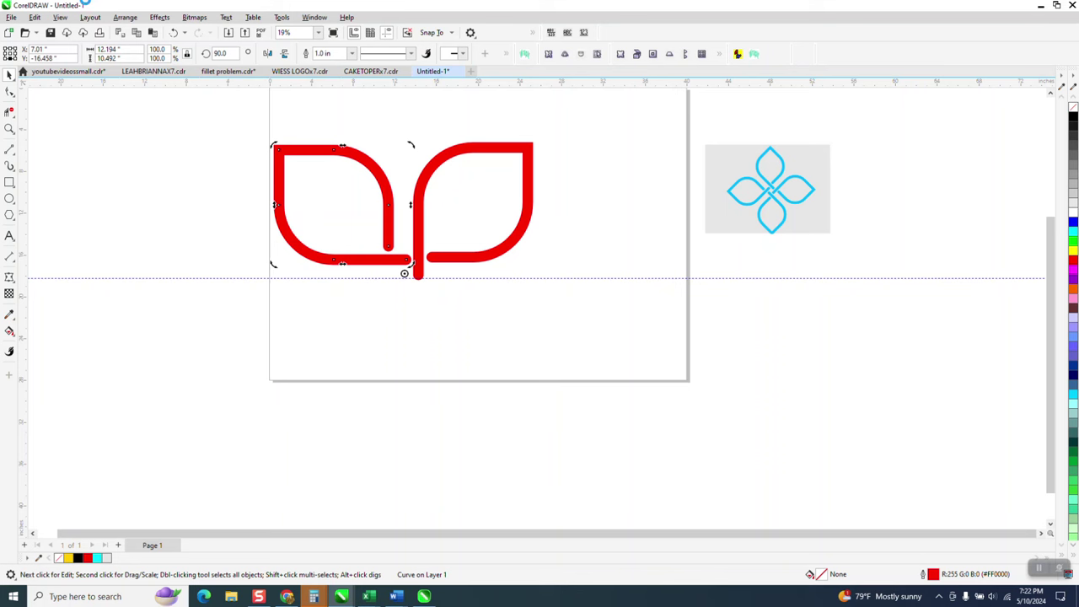
pyautogui.hotkey('ctrl', 'r')
pyautogui.hotkey('ctrl', 'r')
pyautogui.press('Delete')
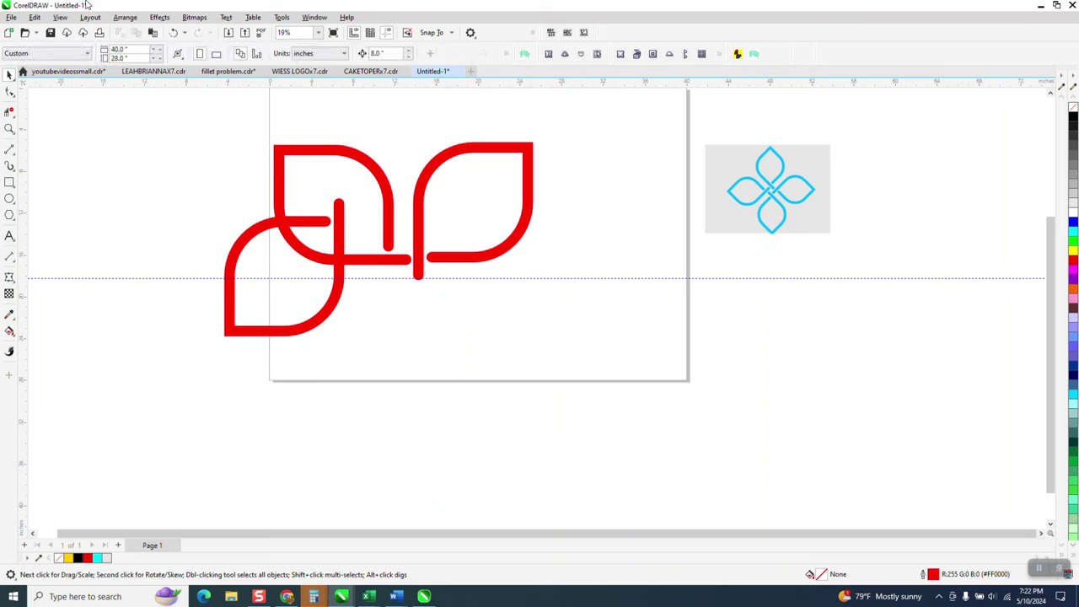
pyautogui.click(330, 326)
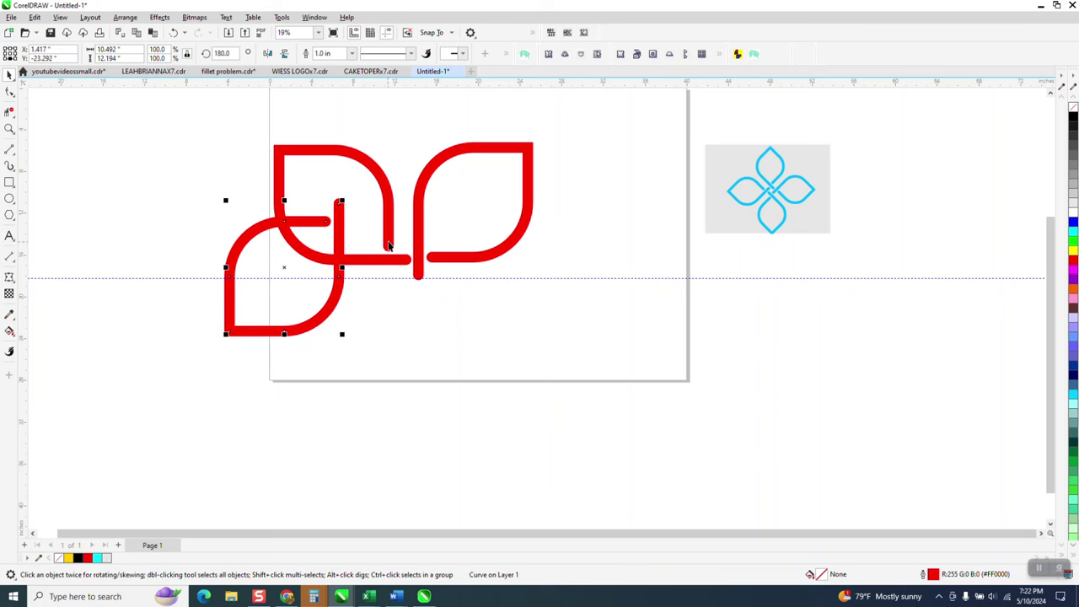
pyautogui.press('Delete')
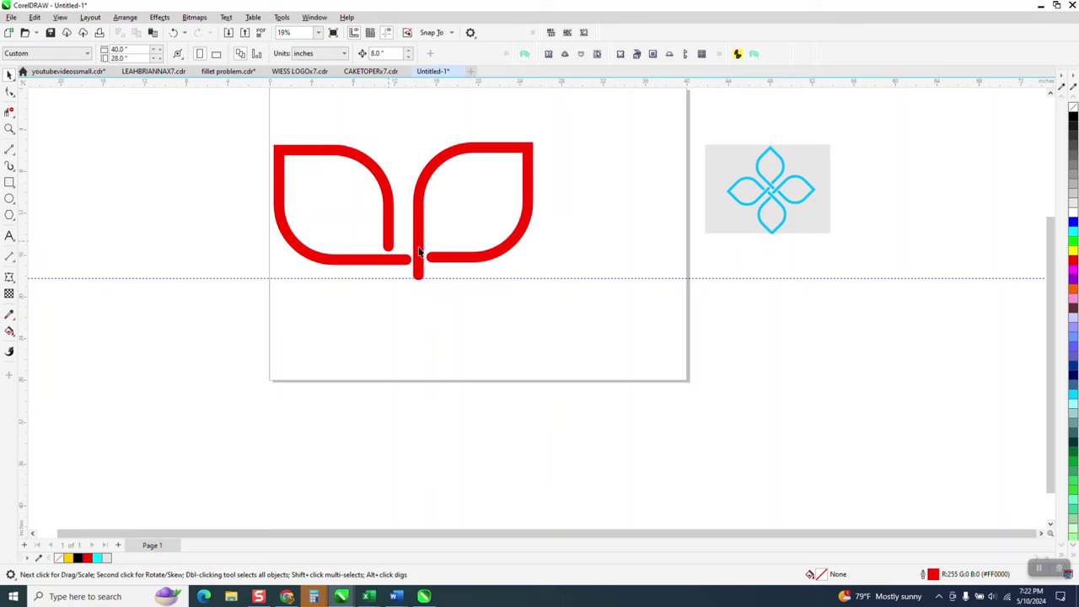
# Add 180° and 270° rotated copies of the left leaf and group all four leaves.
pyautogui.click(388, 197)
pyautogui.doubleClick(221, 54)
pyautogui.write('1')
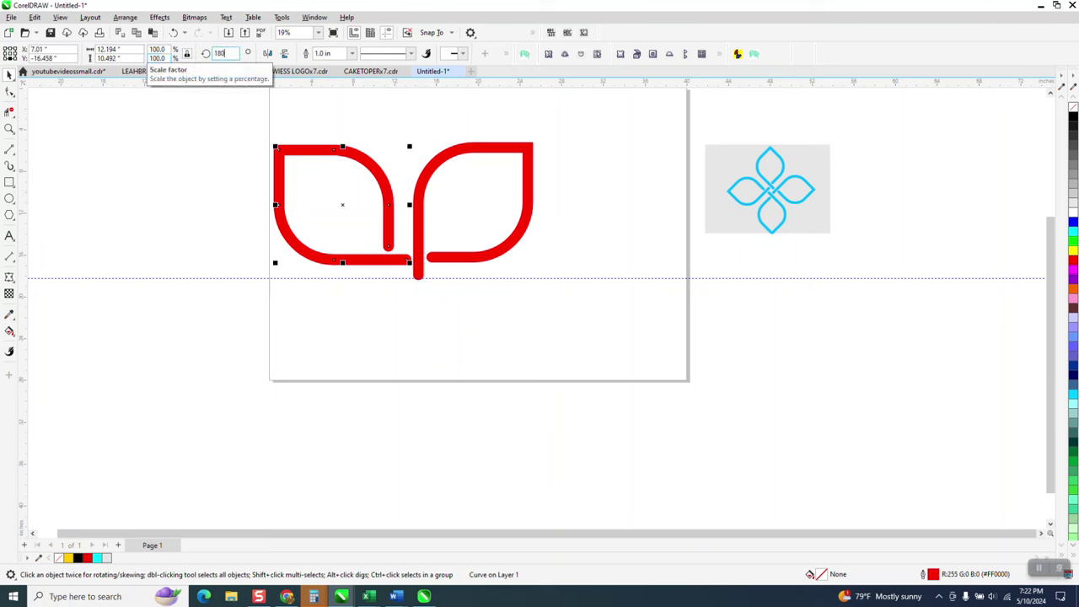
pyautogui.write('80')
pyautogui.press('Return')
pyautogui.hotkey('ctrl', 'r')
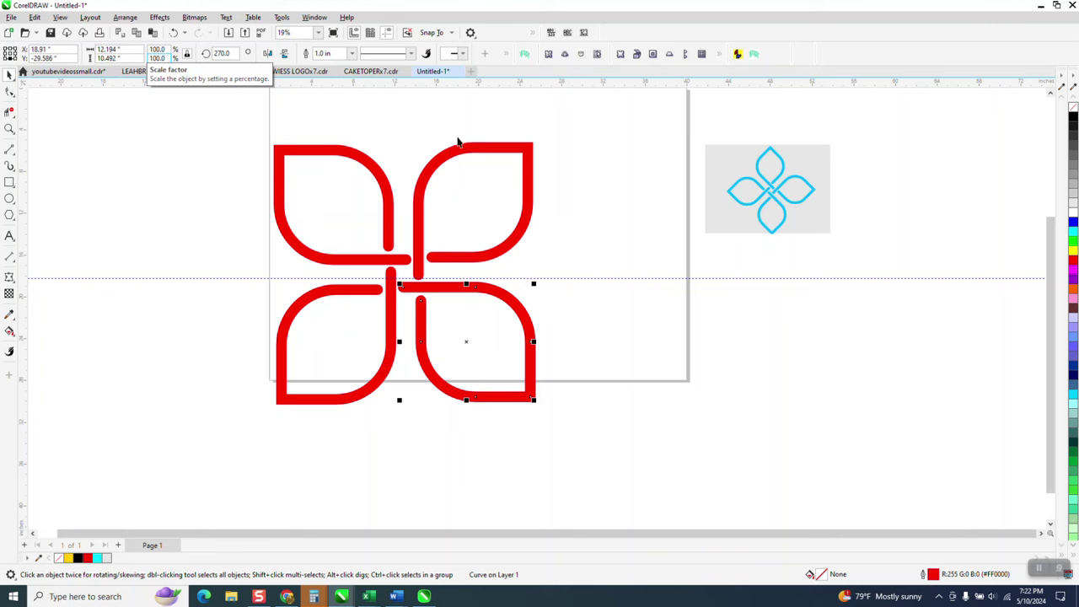
pyautogui.moveTo(771, 183)
pyautogui.mouseDown()
pyautogui.moveTo(619, 210)
pyautogui.moveTo(793, 224)
pyautogui.mouseUp()
pyautogui.moveTo(220, 131)
pyautogui.mouseDown()
pyautogui.moveTo(482, 433)
pyautogui.moveTo(622, 457)
pyautogui.mouseUp()
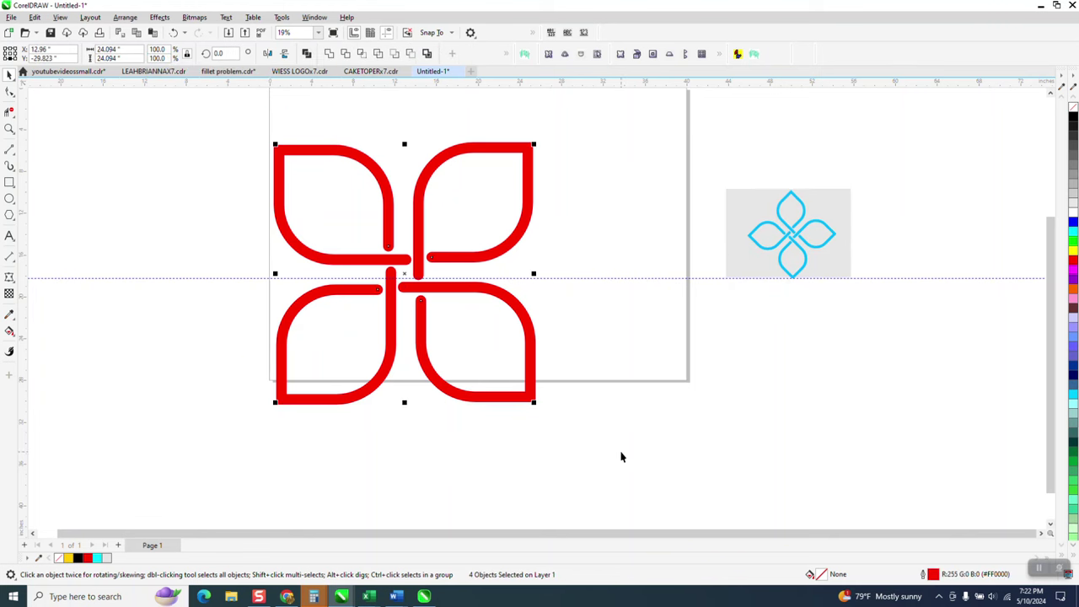
pyautogui.hotkey('ctrl', 'g')
# Rotate the grouped knot 45°, shrink it to about 65% and move it onto the page.
pyautogui.click(220, 53)
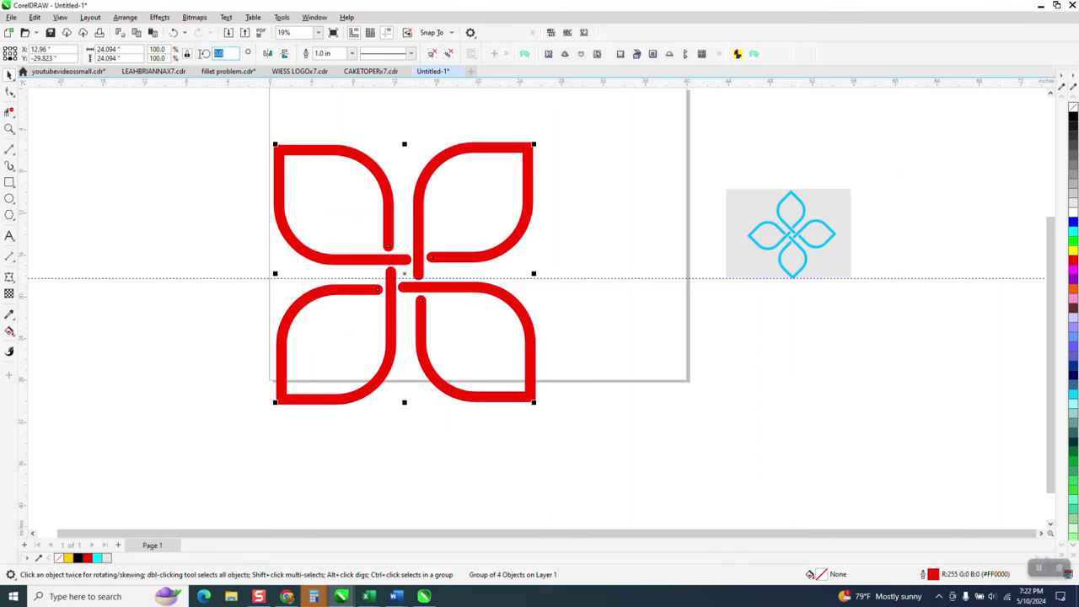
pyautogui.write('45')
pyautogui.press('Return')
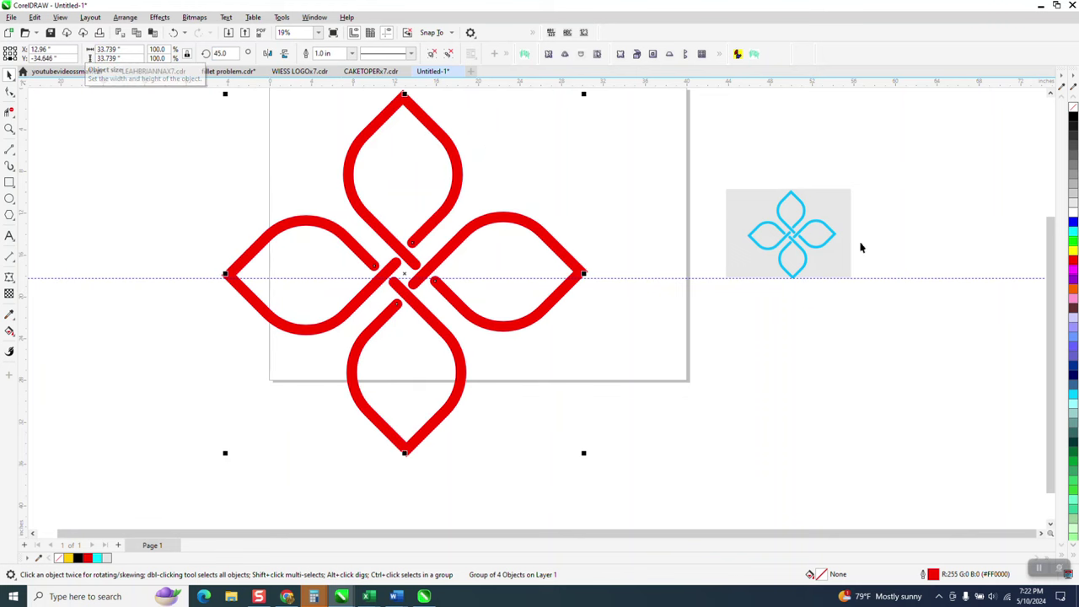
pyautogui.moveTo(583, 94); pyautogui.dragTo(460, 218)
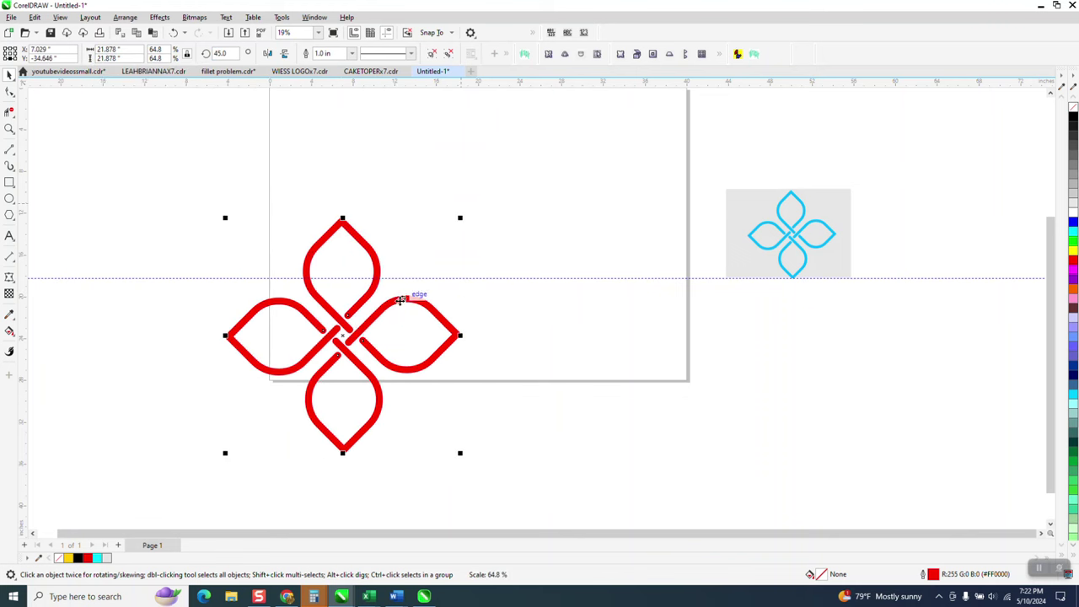
pyautogui.moveTo(352, 324); pyautogui.dragTo(491, 225)
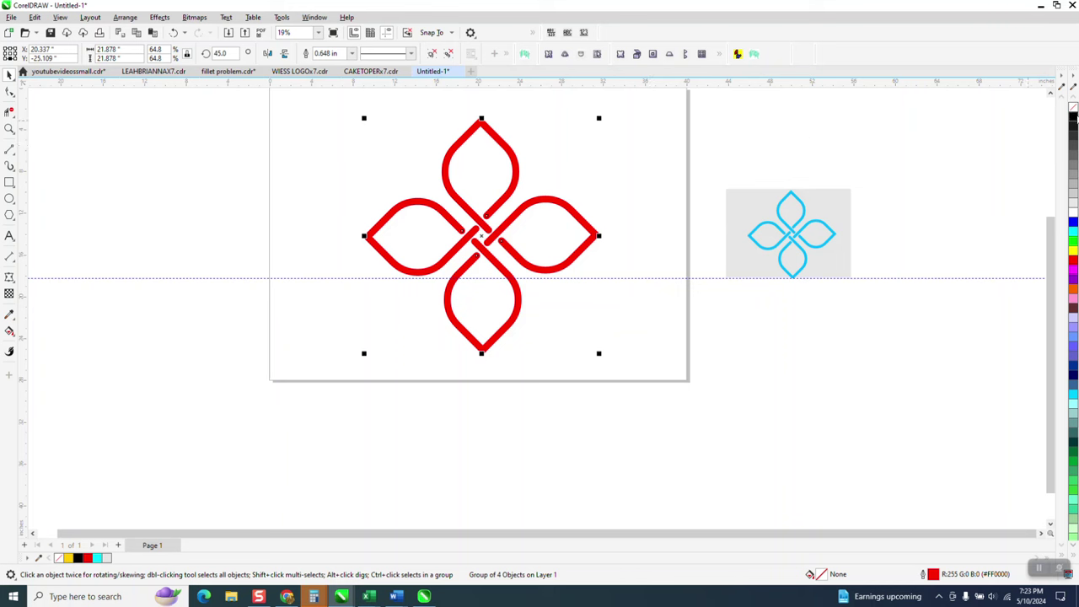
pyautogui.click(1074, 118)
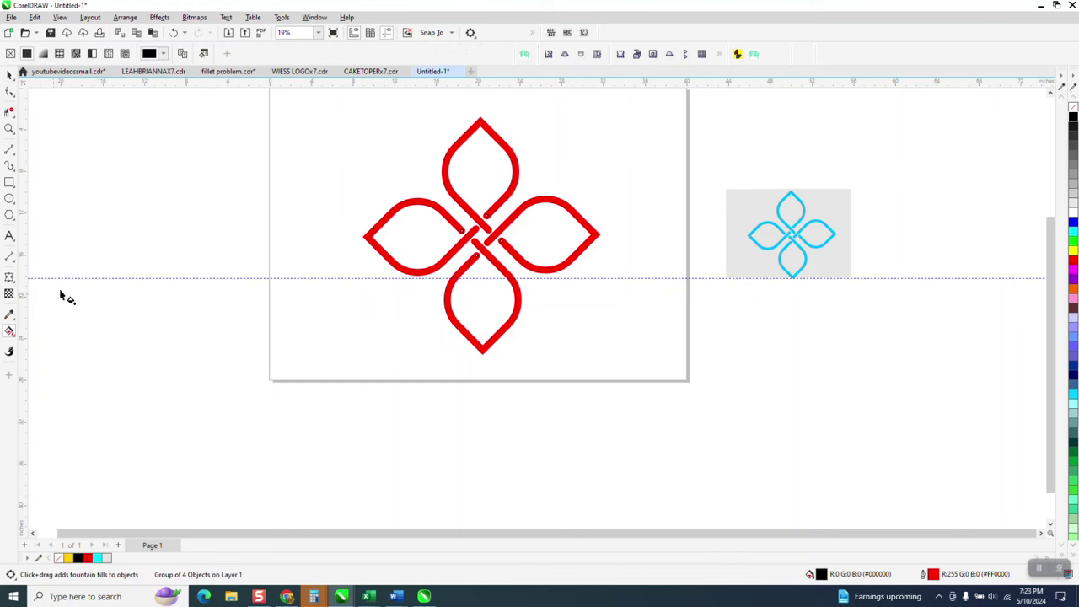
# Sample the reference design's cyan for Smart Fill, then undo the accidental cyan fill.
pyautogui.click(16, 339)
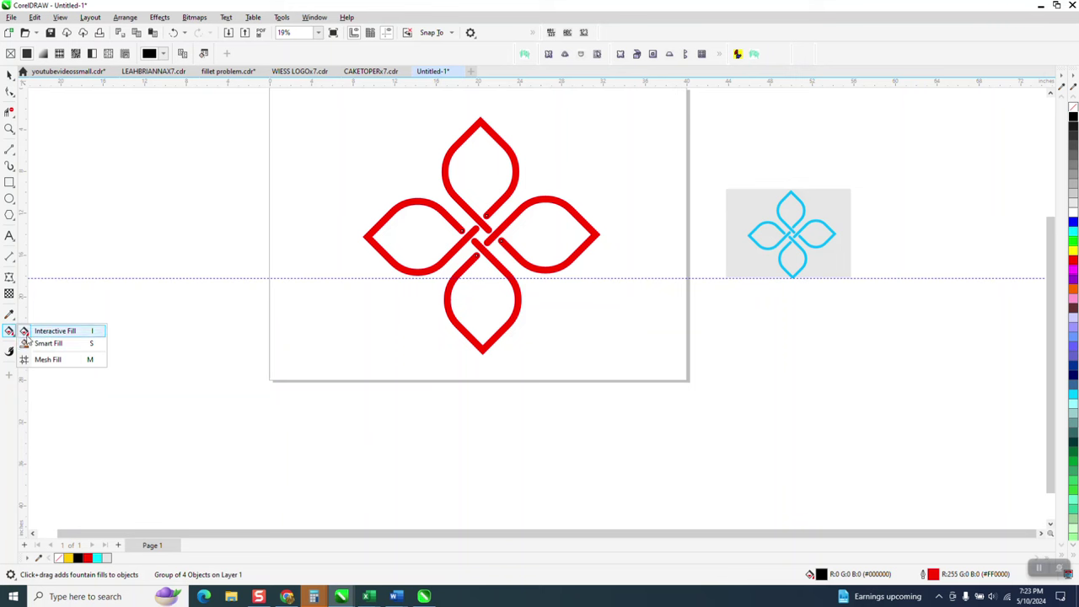
pyautogui.click(50, 346)
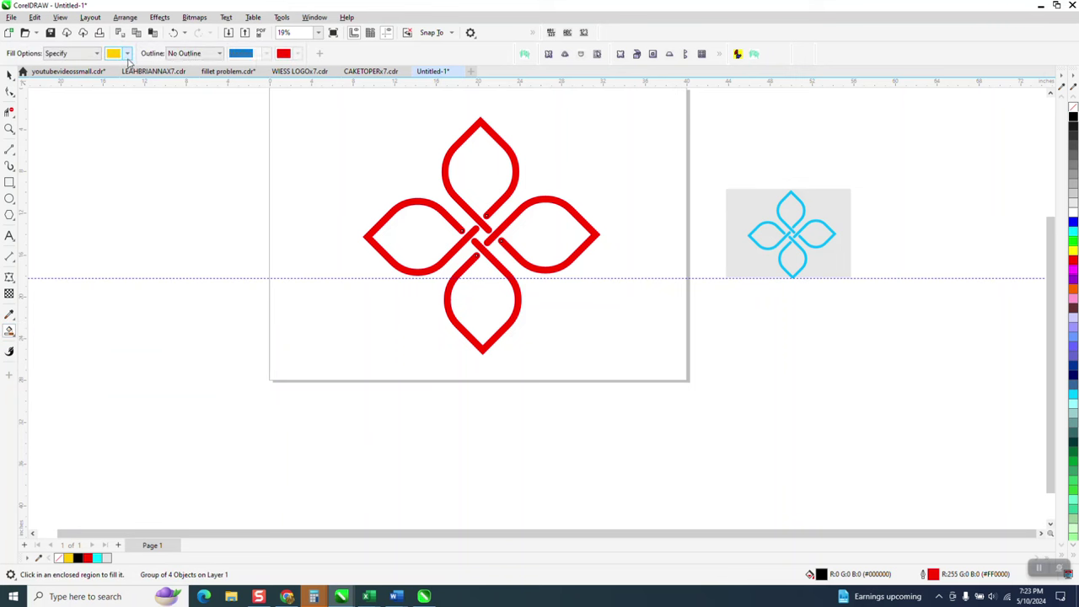
pyautogui.click(127, 54)
pyautogui.click(222, 237)
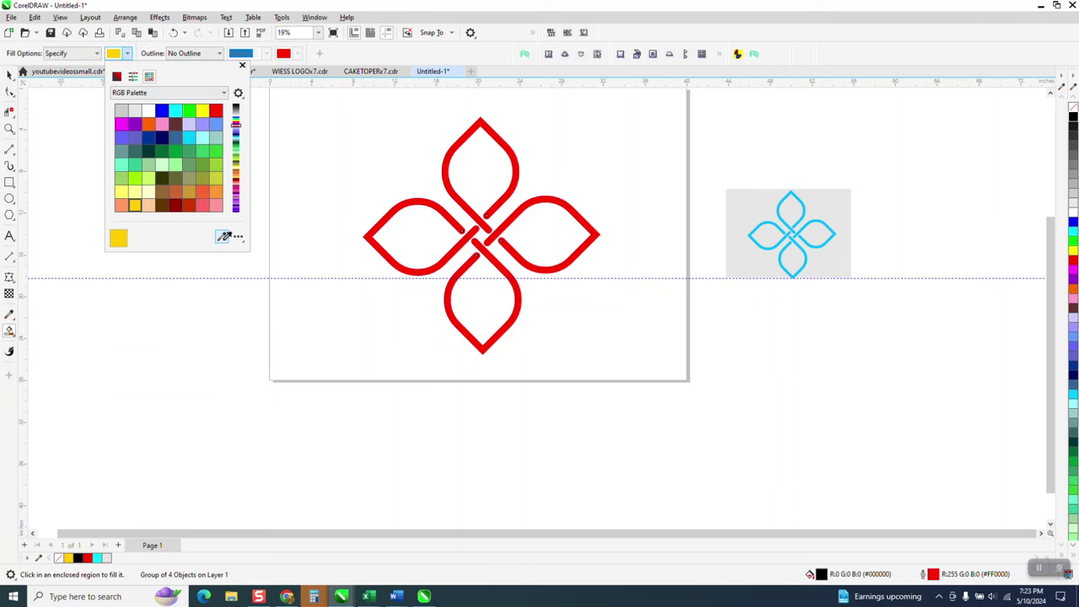
pyautogui.click(791, 232)
pyautogui.click(588, 226)
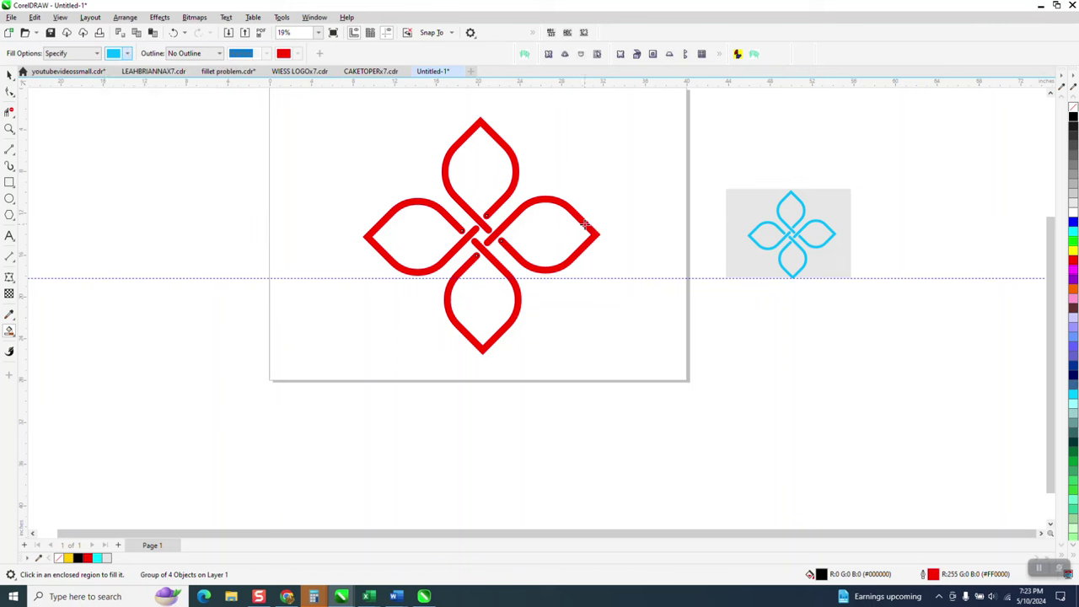
pyautogui.click(585, 225)
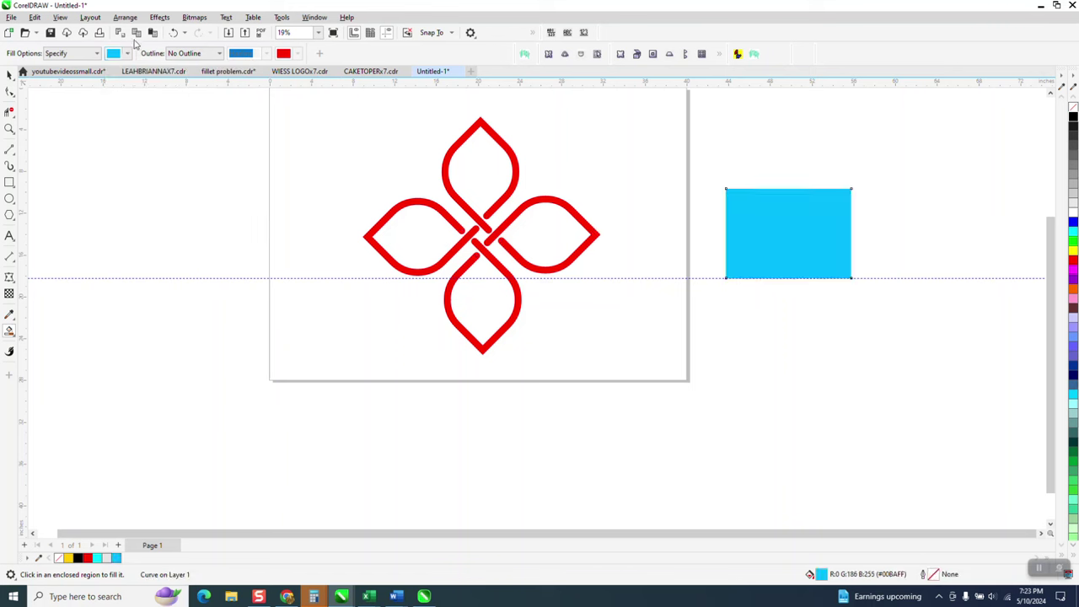
pyautogui.click(173, 32)
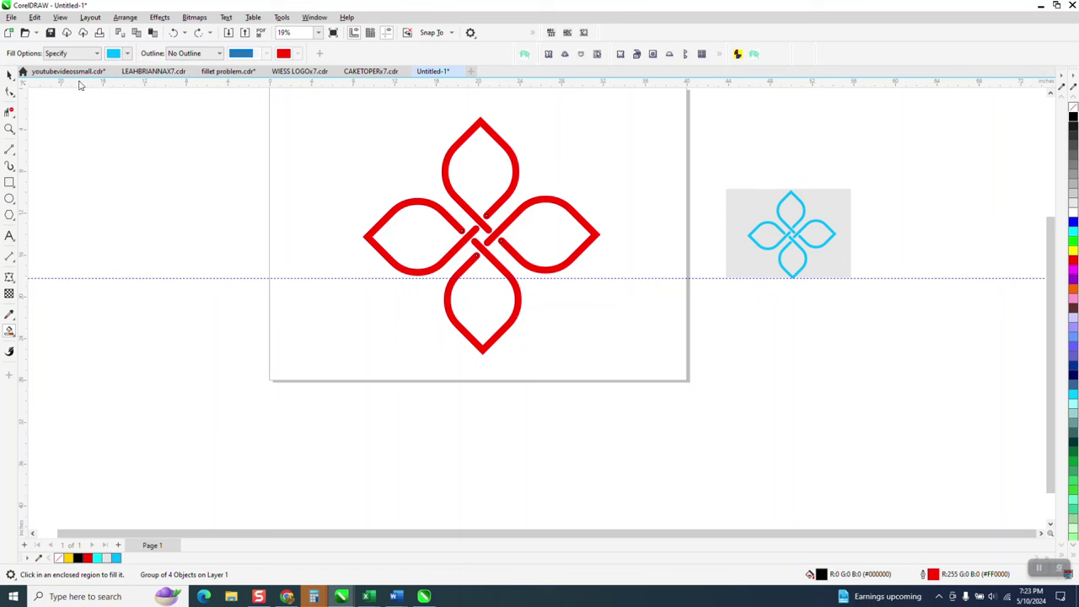
# Reselect the red knot group with the Pick tool.
pyautogui.click(9, 75)
pyautogui.press('space')
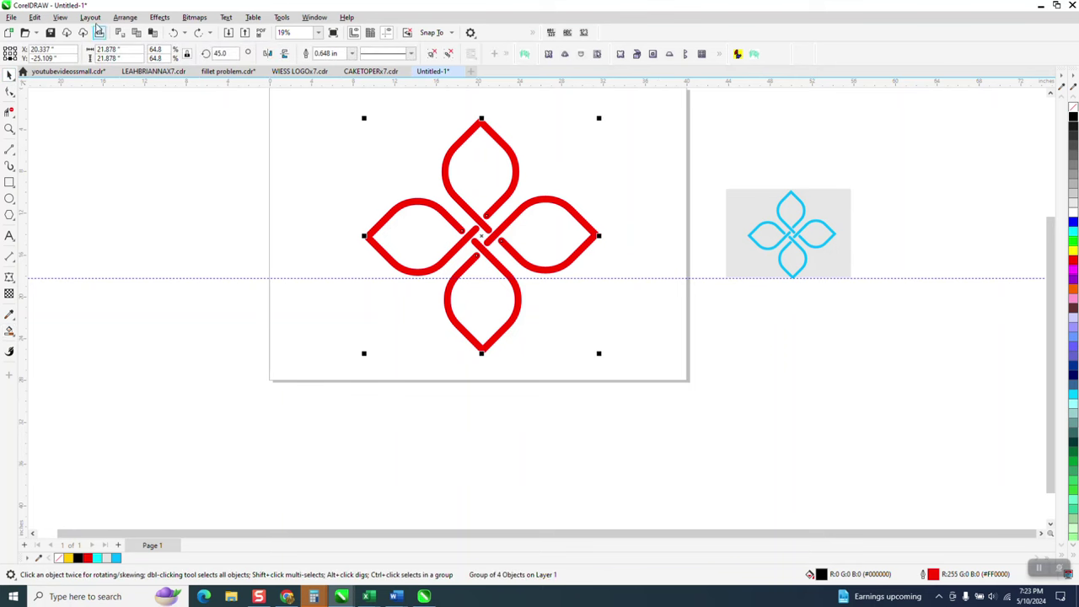
pyautogui.click(125, 17)
pyautogui.click(367, 111)
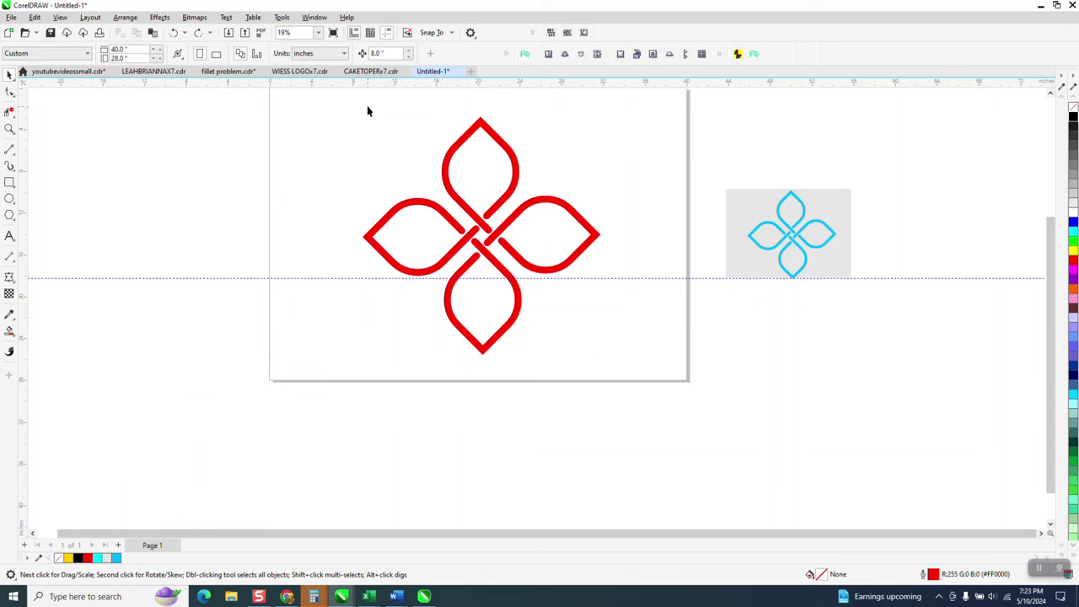
pyautogui.click(366, 226)
# Delete the left, right and bottom petals, keeping only the top one.
pyautogui.click(125, 16)
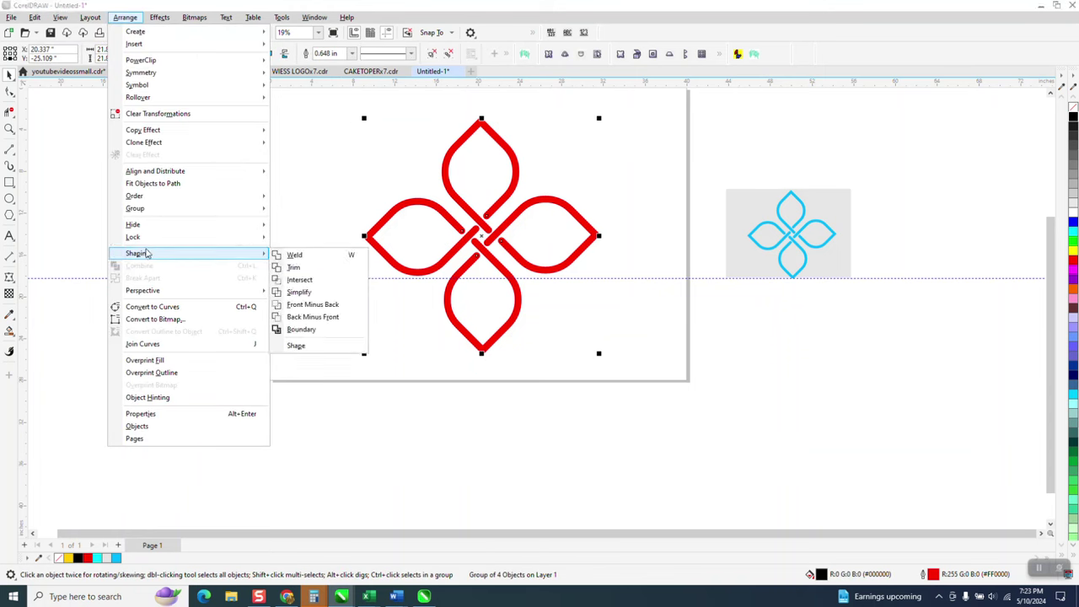
pyautogui.click(284, 226)
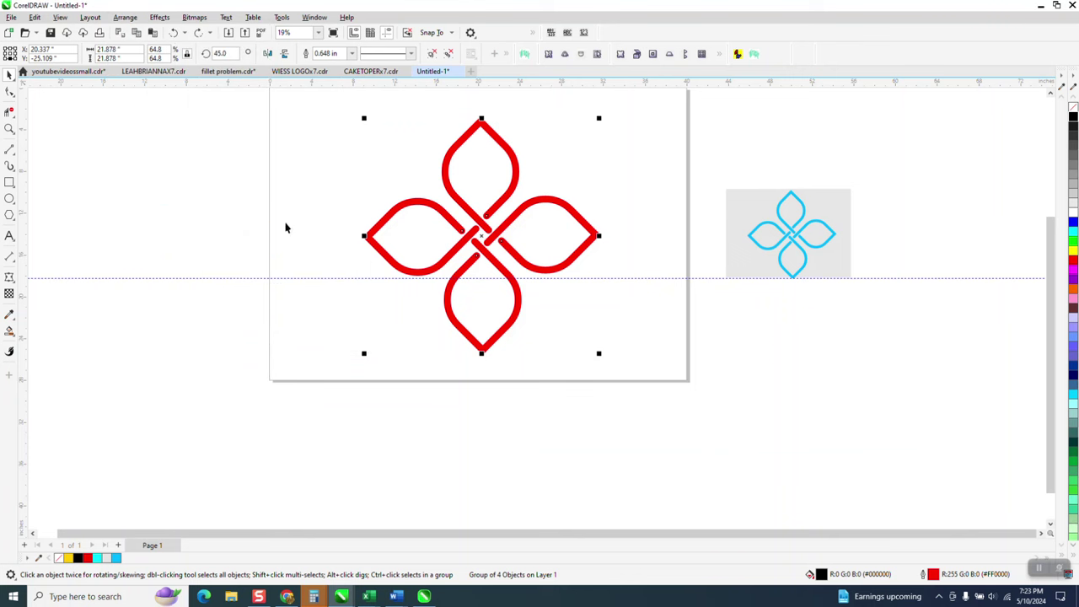
pyautogui.click(375, 227)
pyautogui.press('Delete')
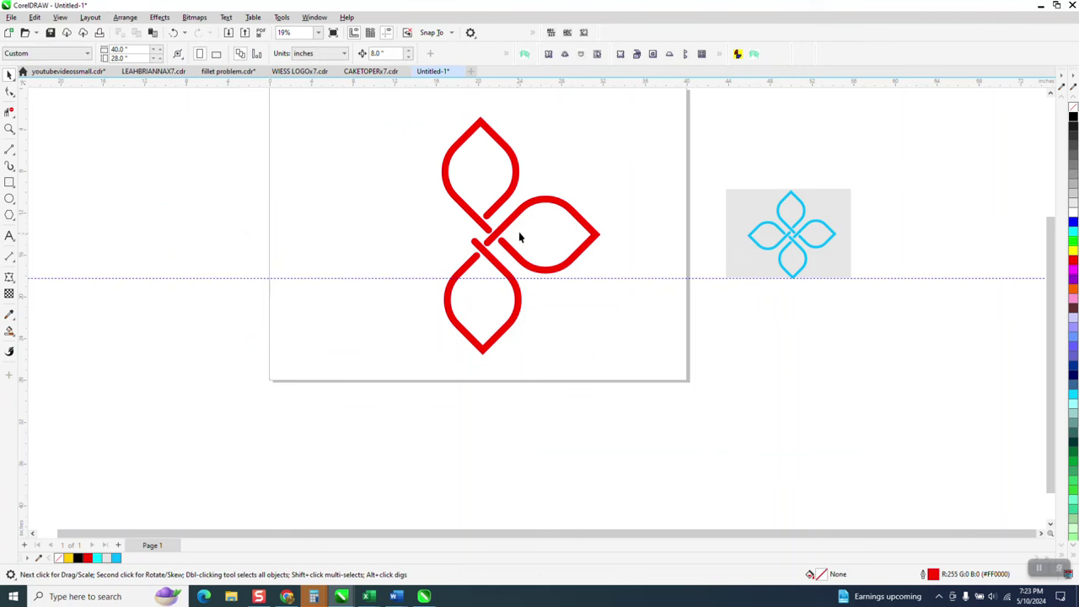
pyautogui.click(519, 215)
pyautogui.press('Delete')
pyautogui.click(503, 245)
pyautogui.press('Delete')
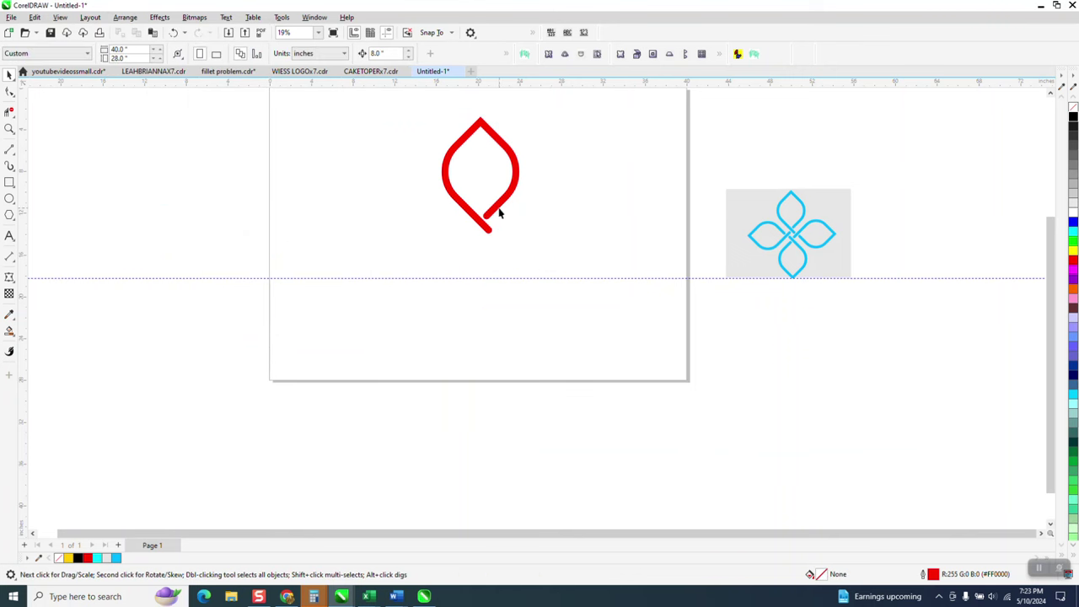
pyautogui.click(498, 212)
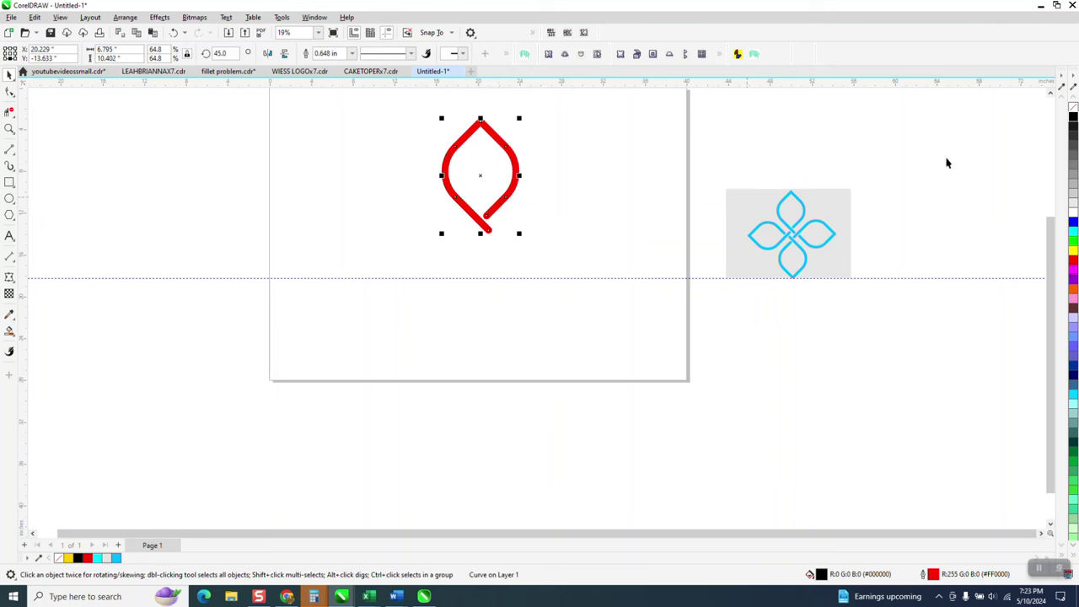
# Convert the petal's stroke to an object, remove its fill, outline it black, and fill it cyan.
pyautogui.click(125, 17)
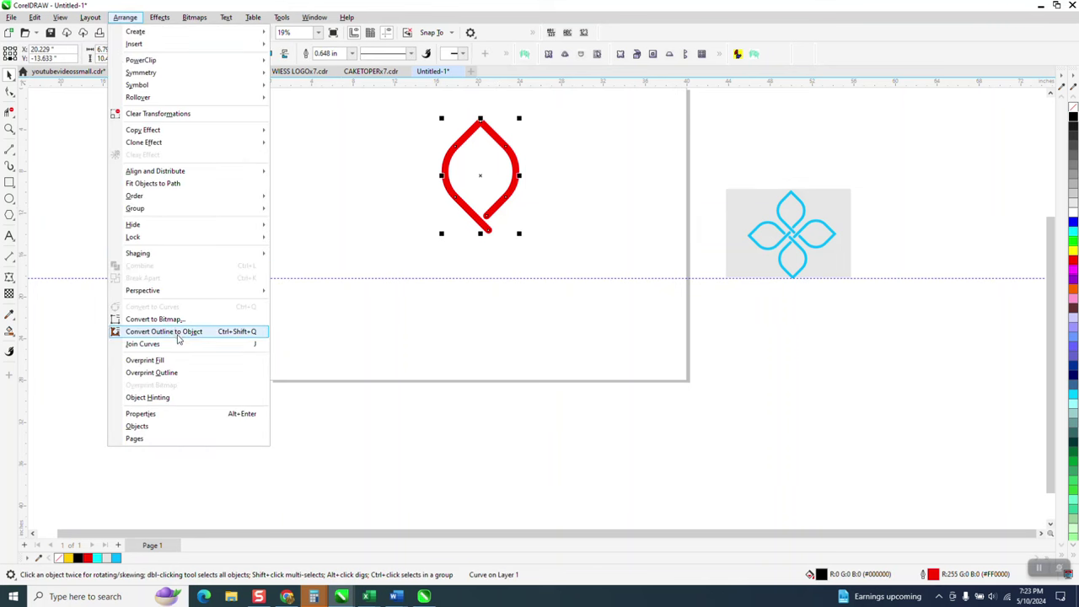
pyautogui.click(168, 331)
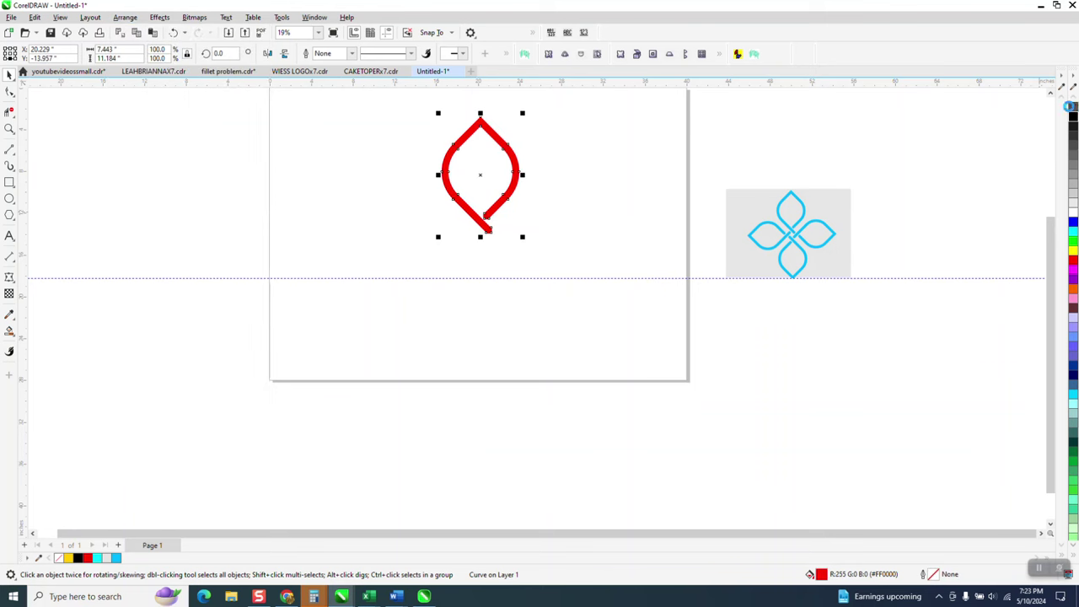
pyautogui.click(1071, 107)
pyautogui.rightClick(1072, 117)
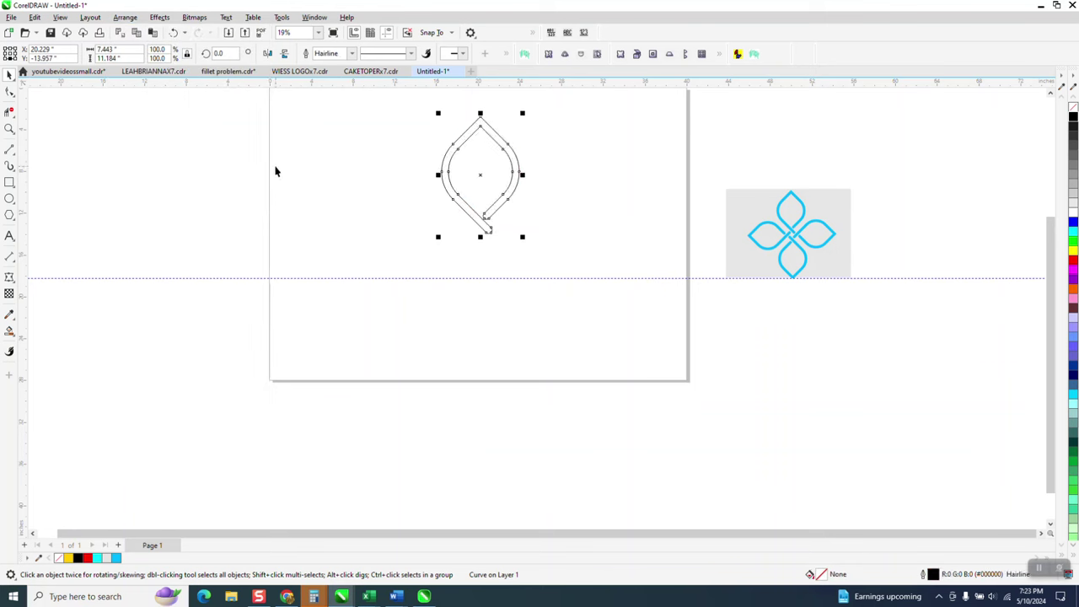
pyautogui.click(9, 331)
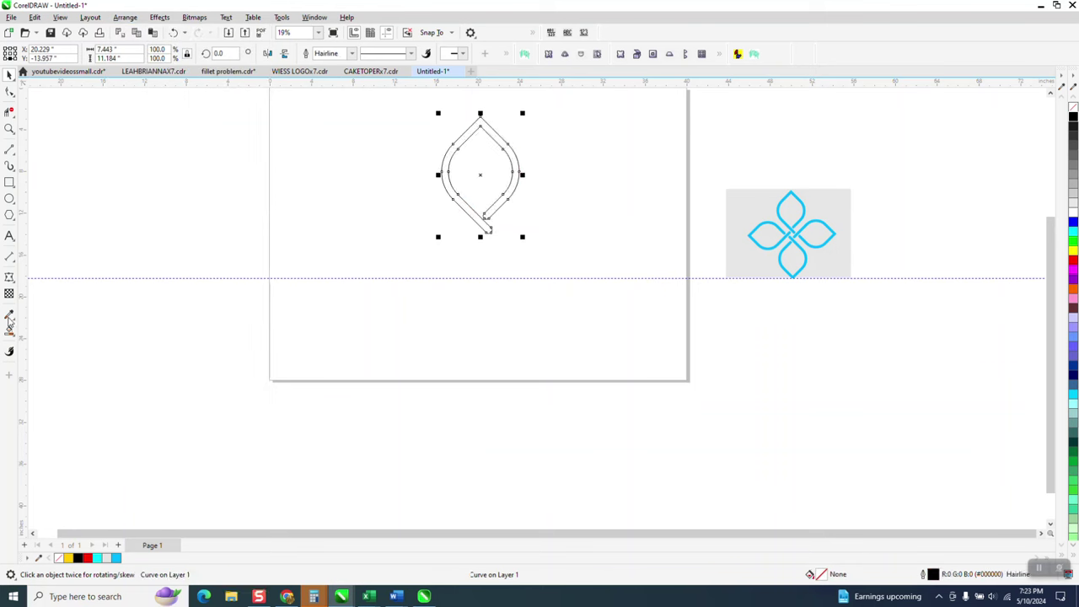
pyautogui.click(512, 179)
# Pivot the cyan petal on its bottom tip and add copies rotated 90, 180 and 270 degrees.
pyautogui.click(9, 74)
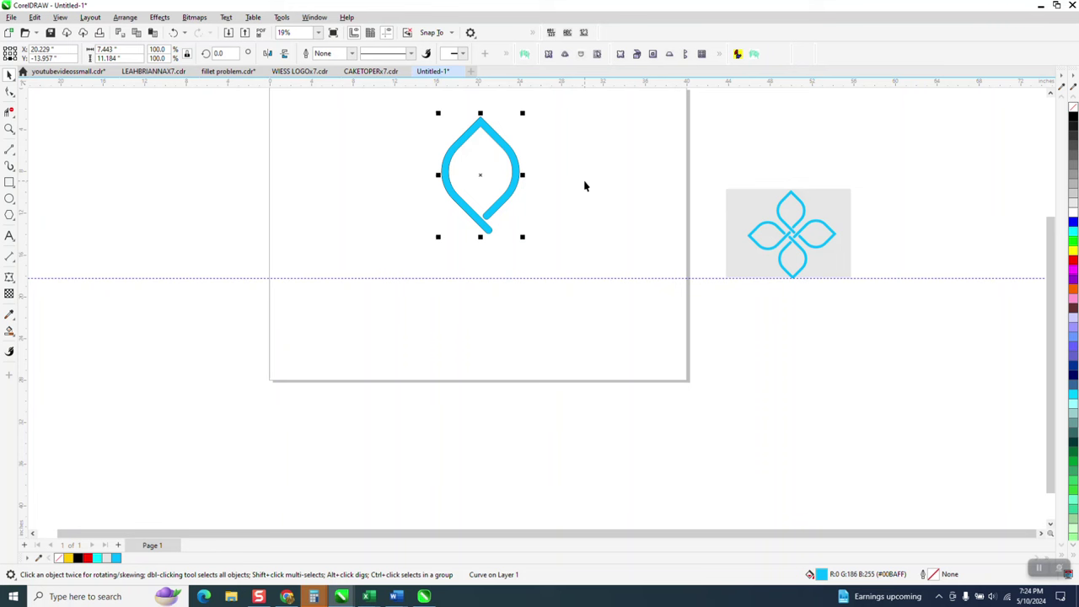
pyautogui.click(478, 173)
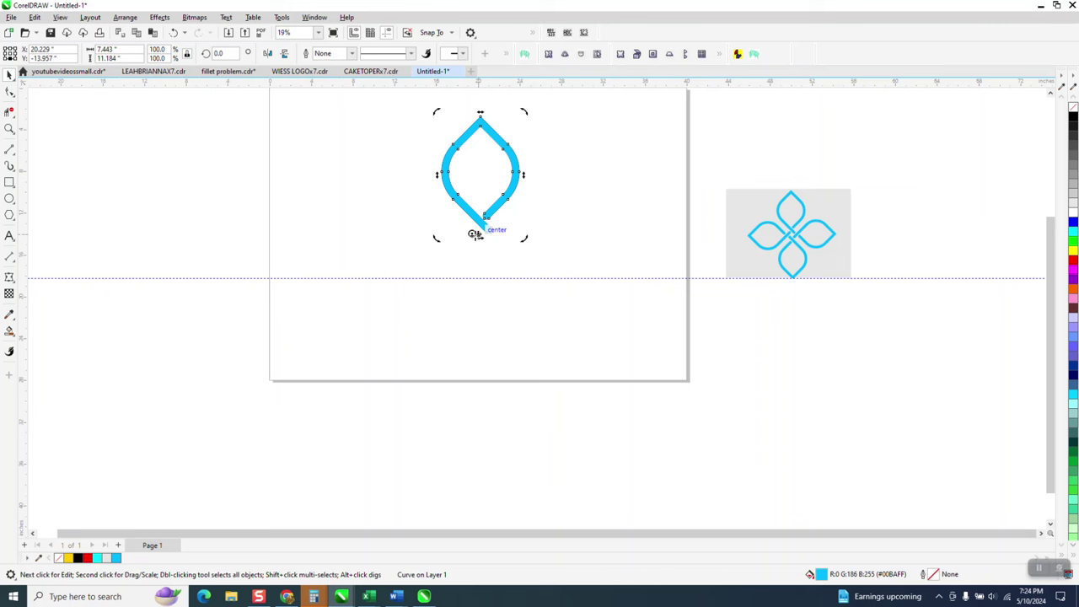
pyautogui.moveTo(476, 234); pyautogui.dragTo(480, 241)
pyautogui.click(218, 54)
pyautogui.press('Return')
pyautogui.hotkey('ctrl', 'r')
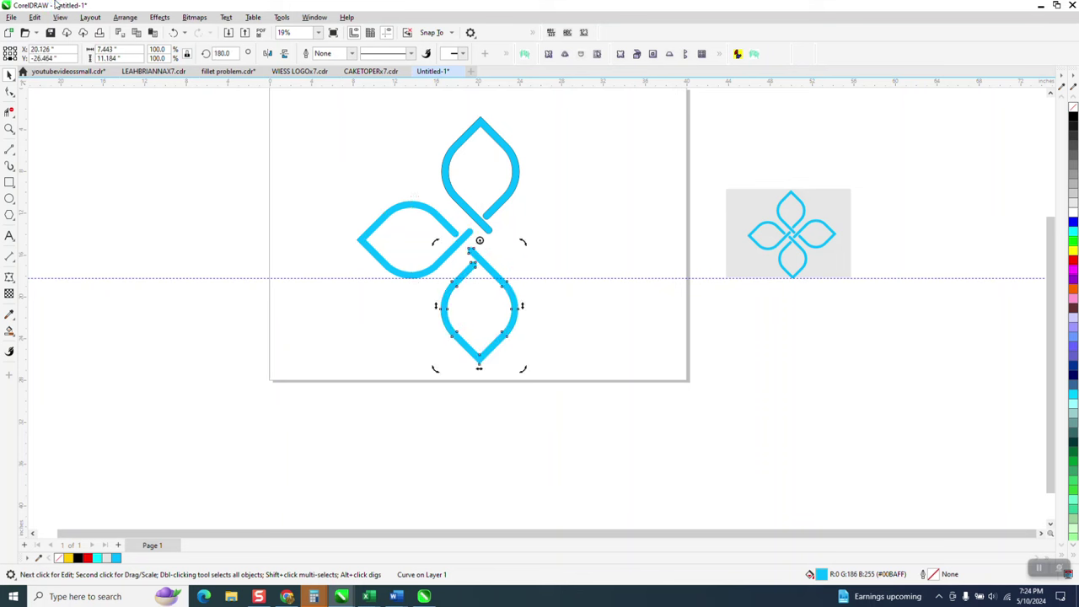
pyautogui.hotkey('ctrl', 'r')
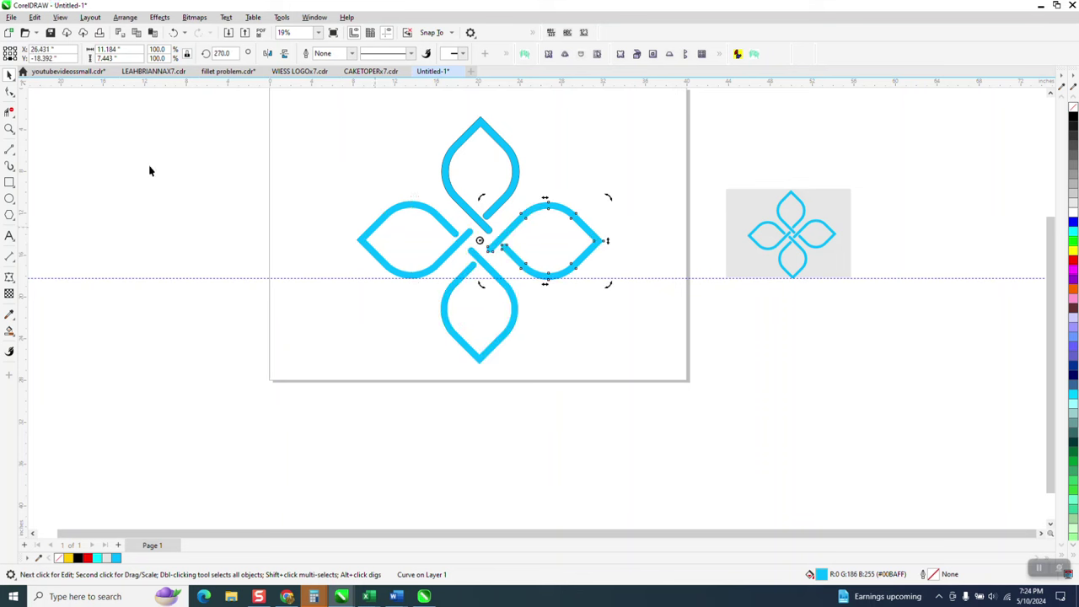
# Zoom in on the blue knot and drag the 526.png bitmap to the page's top-right corner.
pyautogui.click(9, 128)
pyautogui.moveTo(257, 118); pyautogui.dragTo(632, 393)
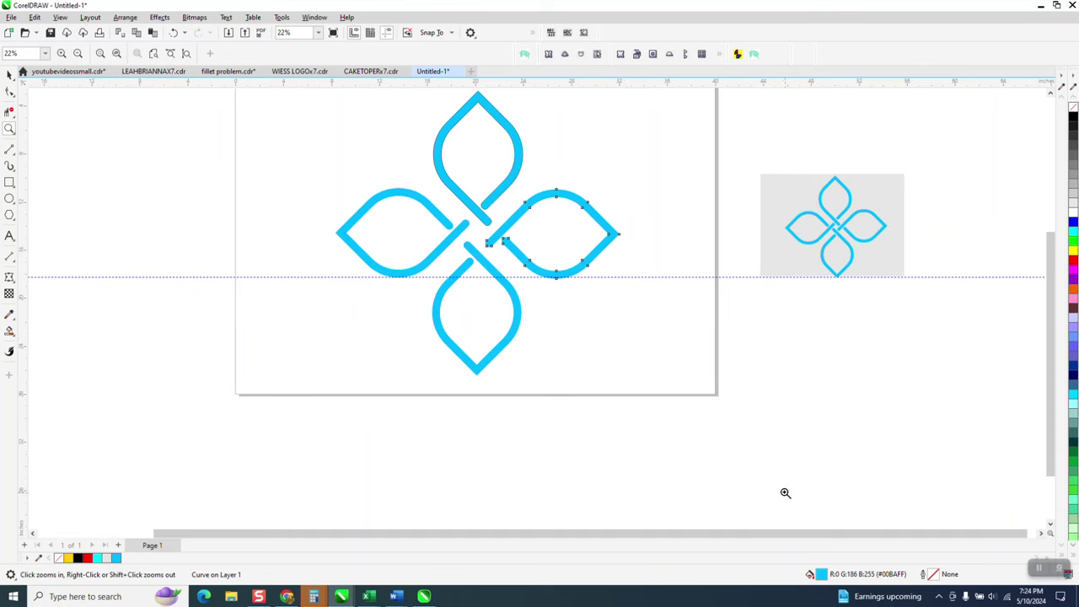
pyautogui.click(9, 74)
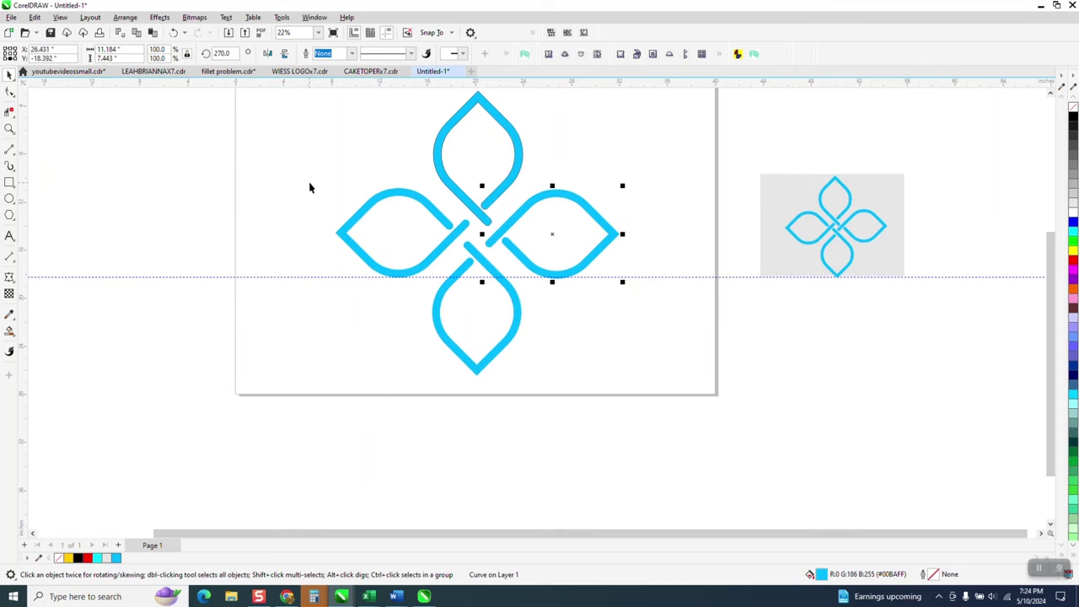
pyautogui.moveTo(833, 261); pyautogui.dragTo(637, 363)
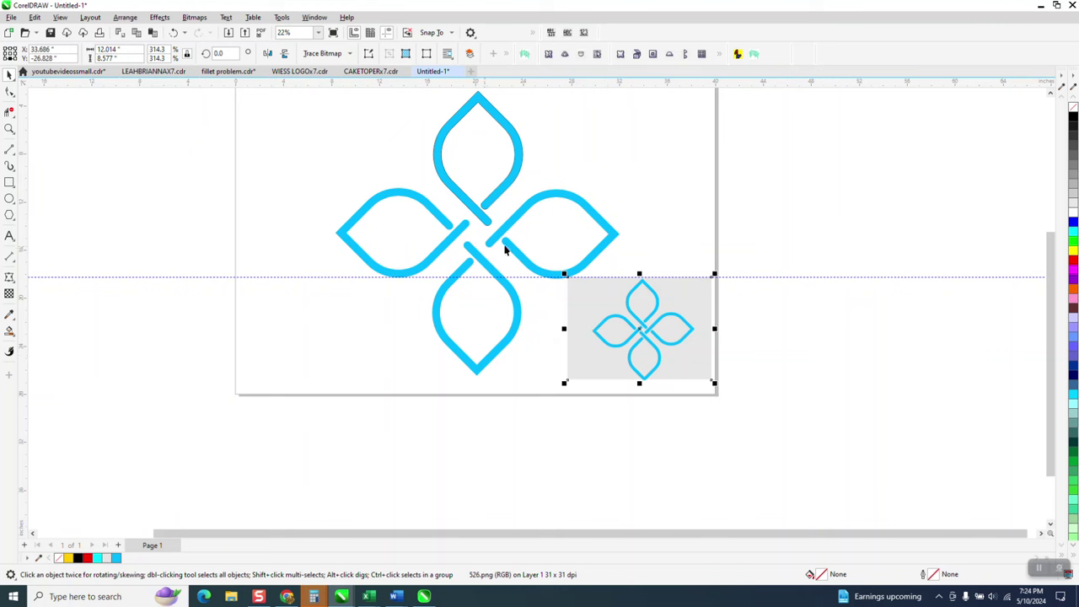
pyautogui.scroll(-1, 491, 256)
pyautogui.moveTo(600, 313); pyautogui.dragTo(594, 162)
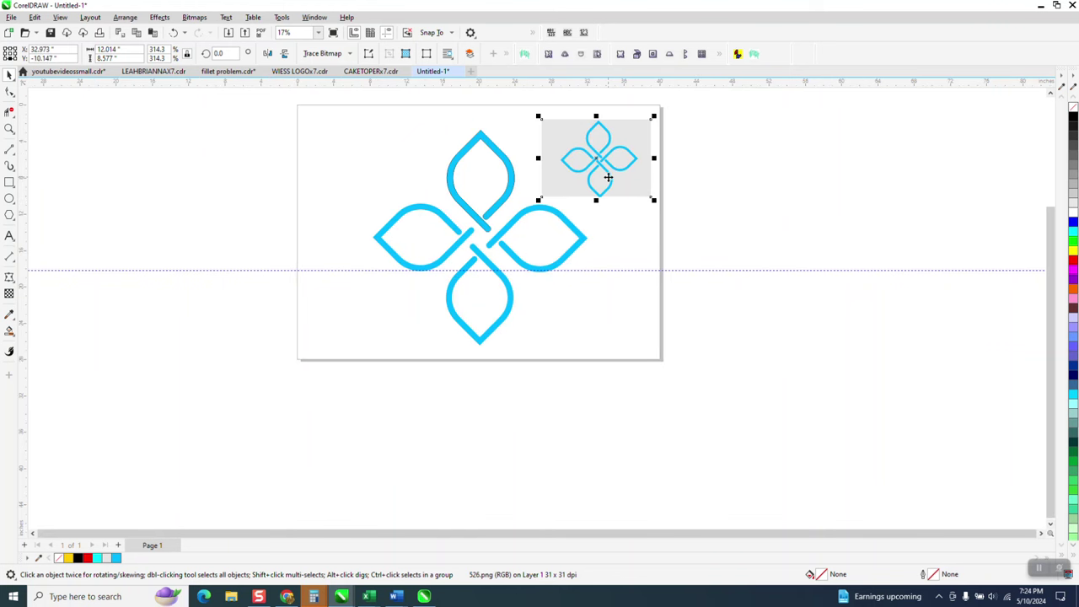